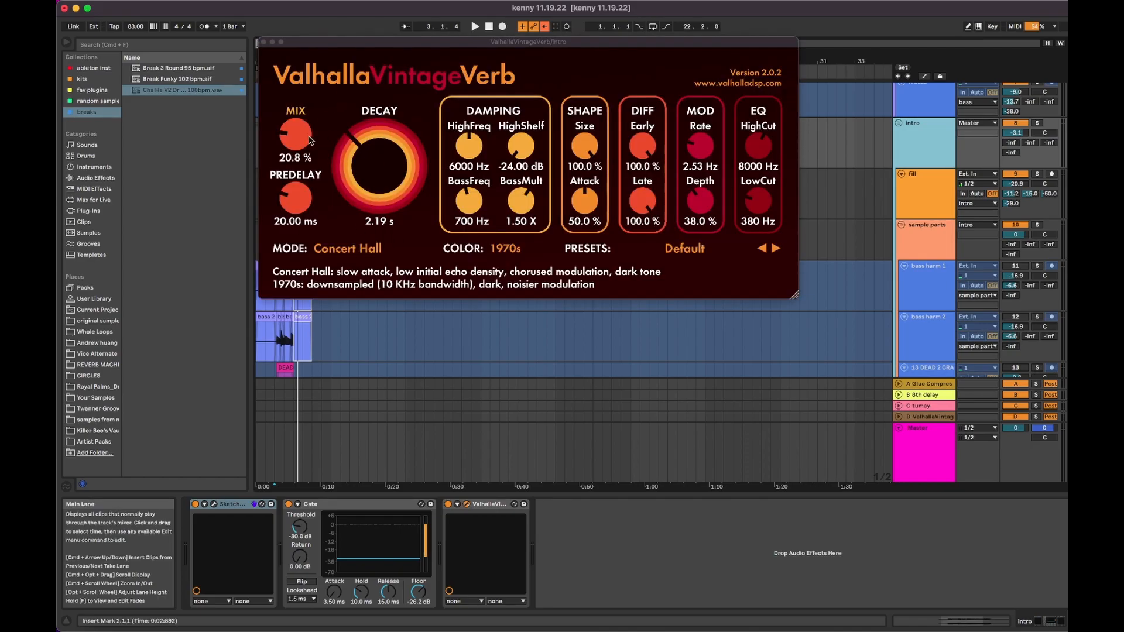
# Step: Close the ValhallaVintageVerb window and audition the intro parallel track from bar 3
pyautogui.click(263, 42)
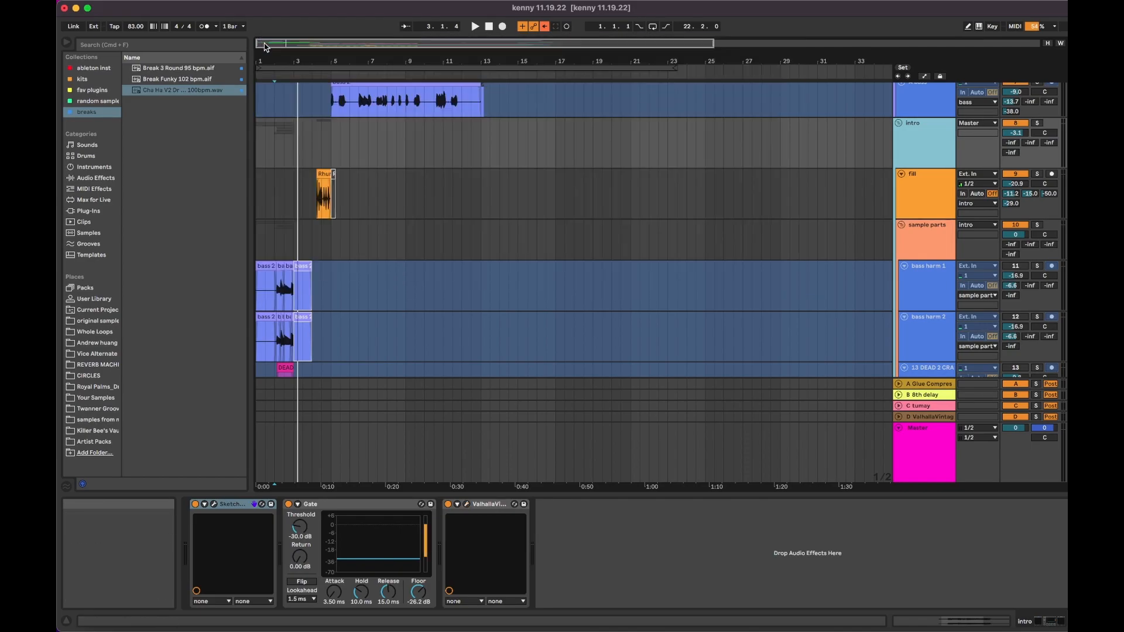
pyautogui.scroll(-5, 285, 174)
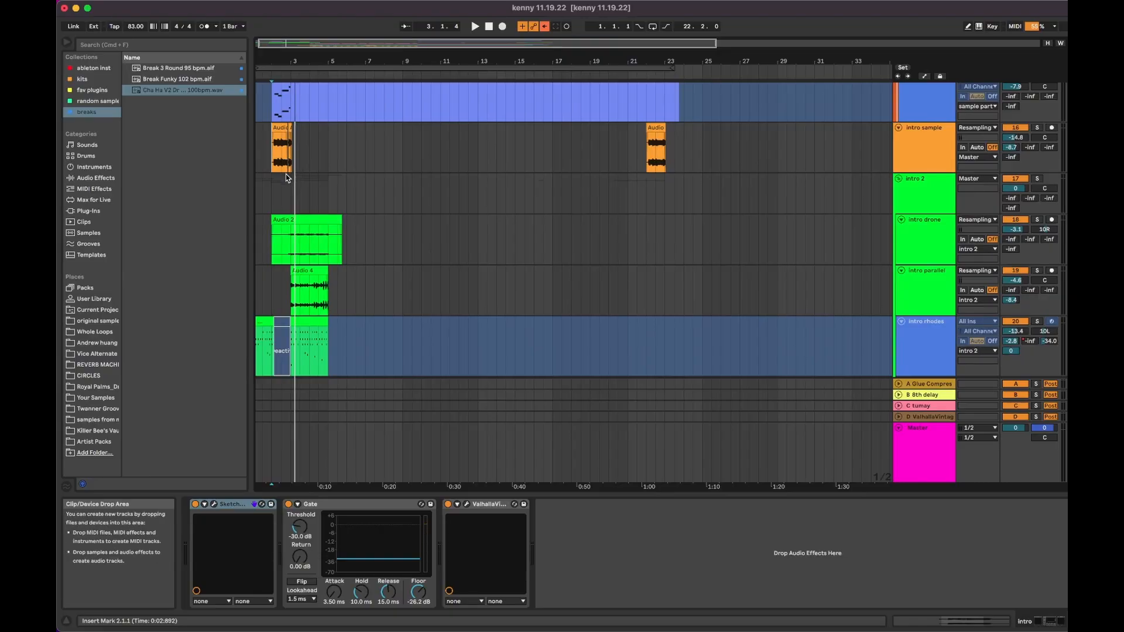
pyautogui.click(290, 250)
pyautogui.scroll(-1, 304, 299)
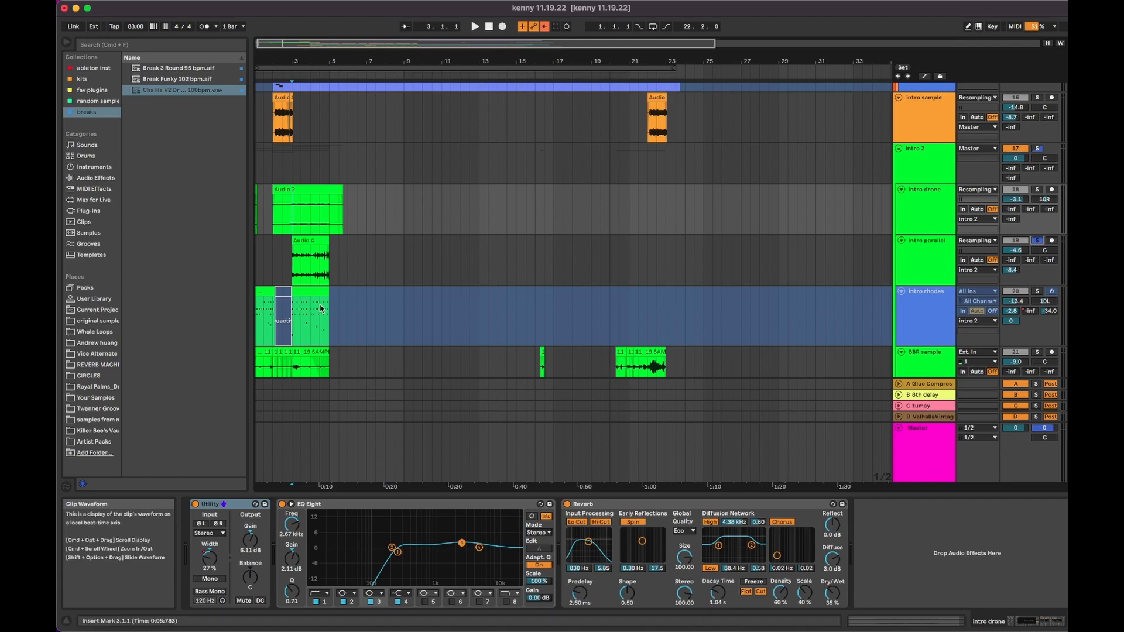
pyautogui.click(294, 262)
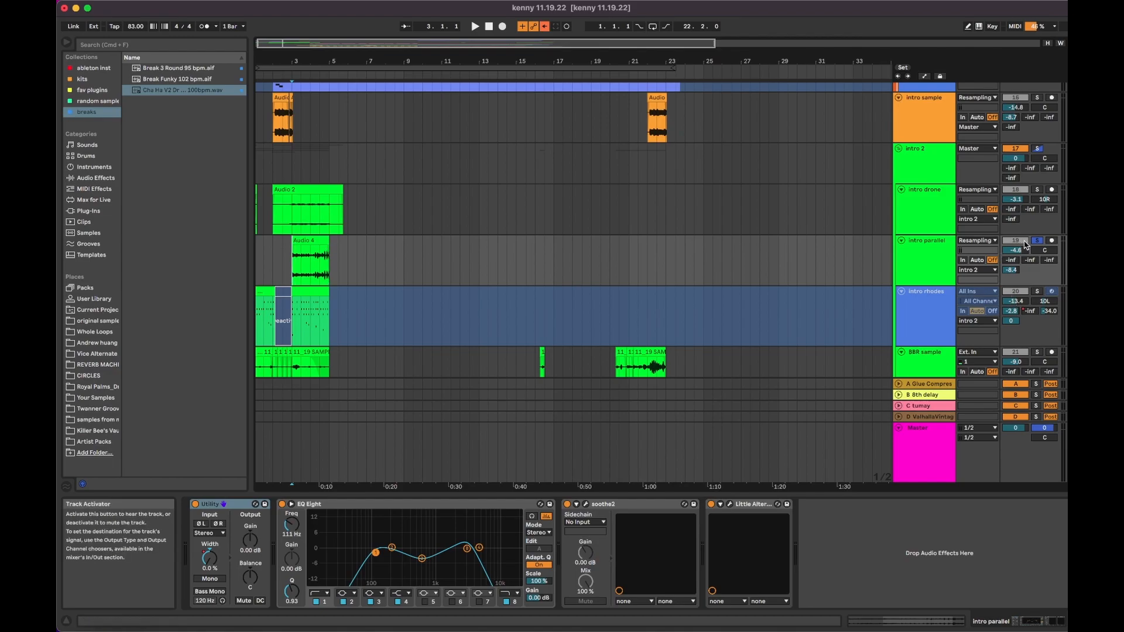
pyautogui.press('space')
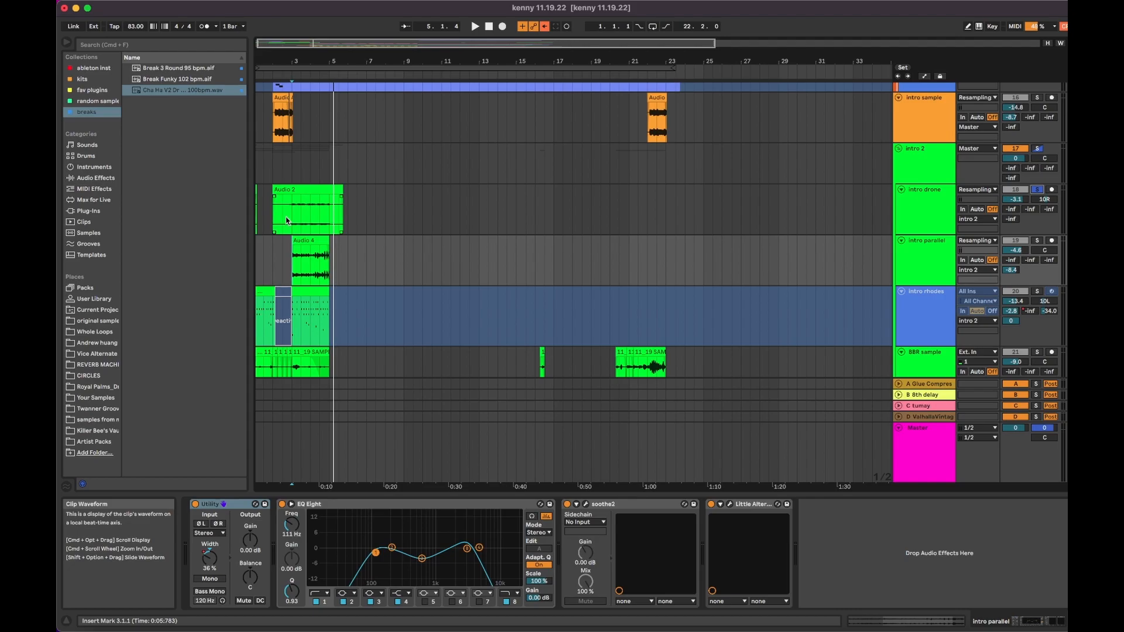
# Step: Open the Audio 2 clip on the intro drone track and show its clip Transposition envelope
pyautogui.click(309, 190)
pyautogui.doubleClick(308, 191)
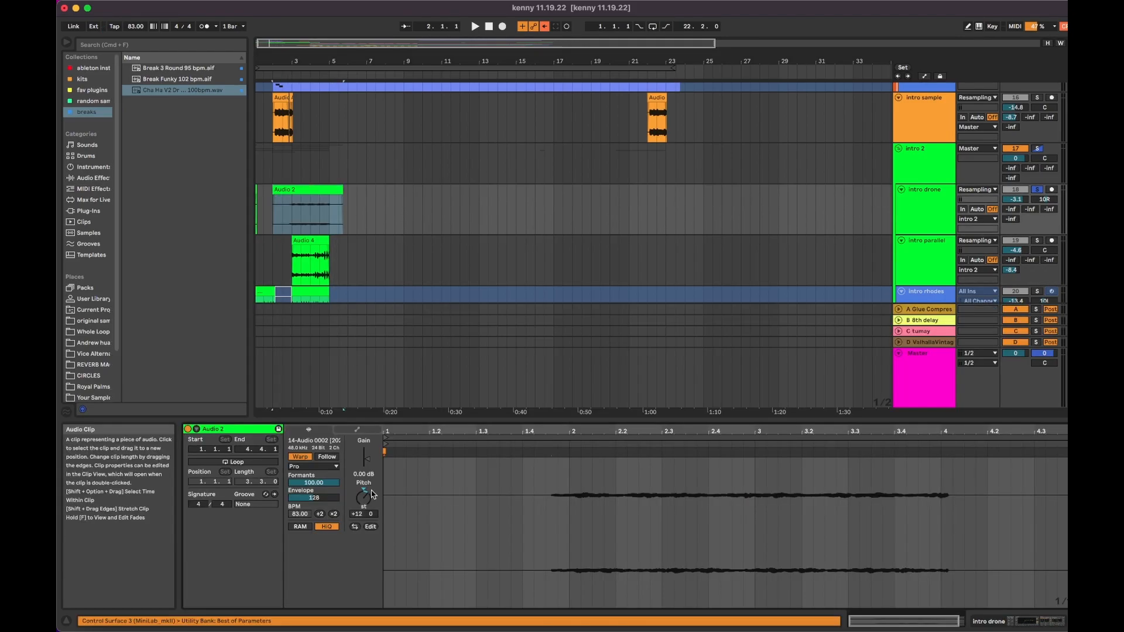
pyautogui.click(357, 429)
pyautogui.click(310, 450)
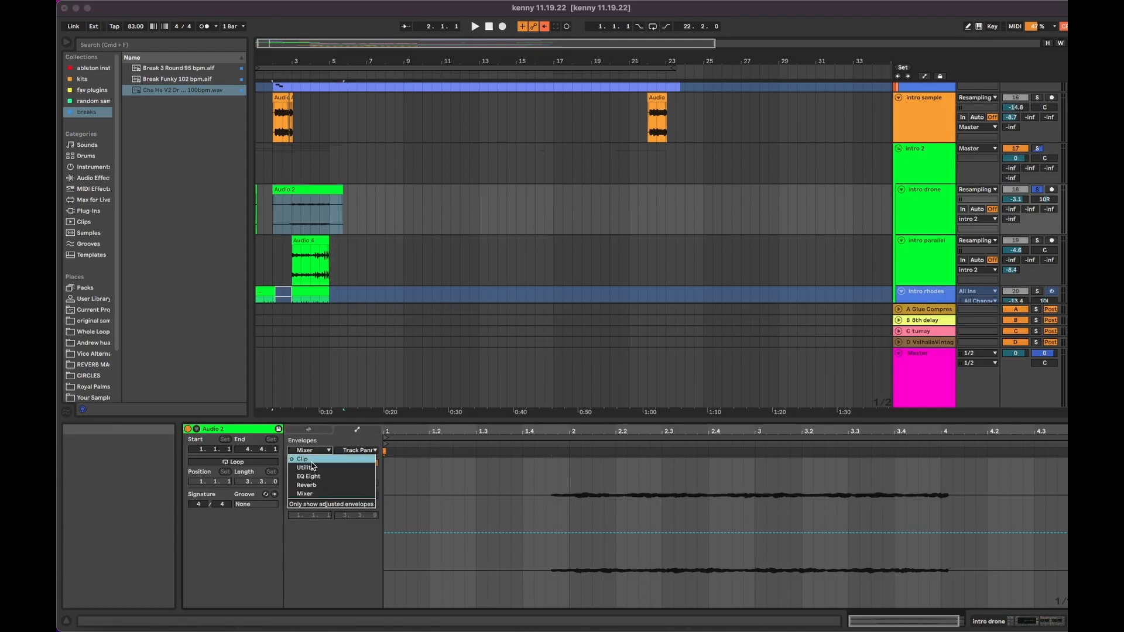
pyautogui.click(307, 461)
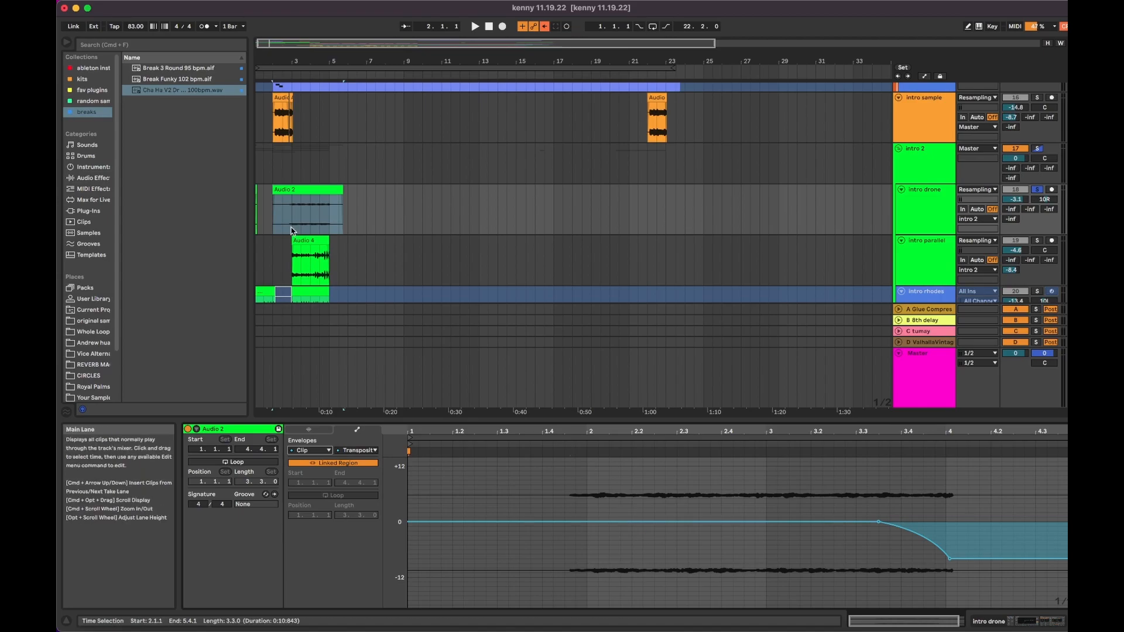
pyautogui.scroll(-3, 299, 222)
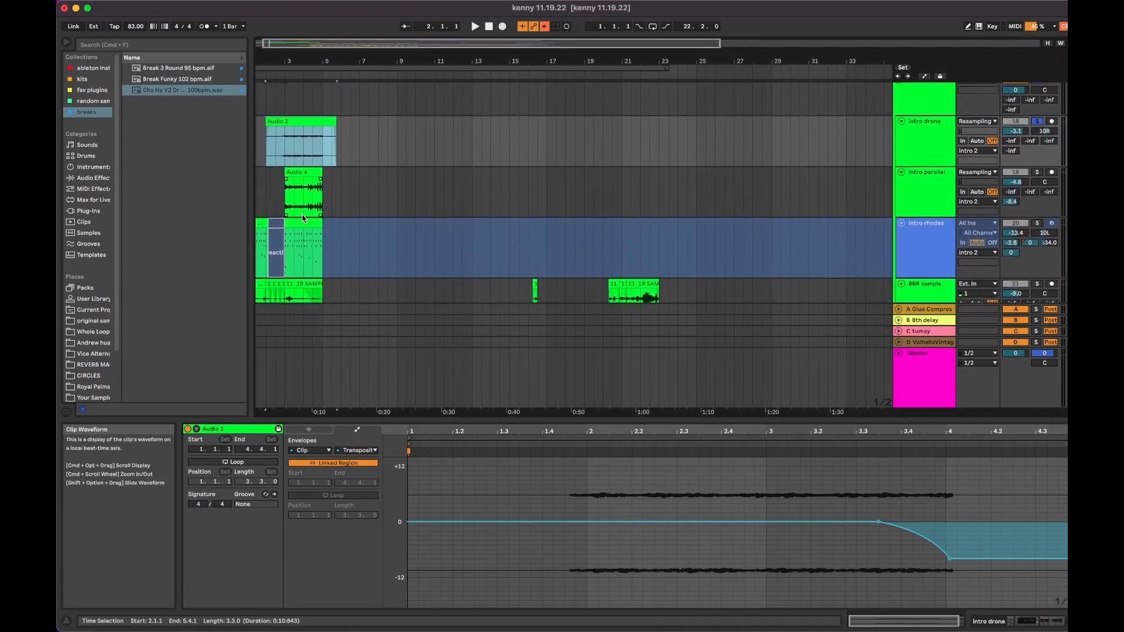
pyautogui.scroll(3, 303, 219)
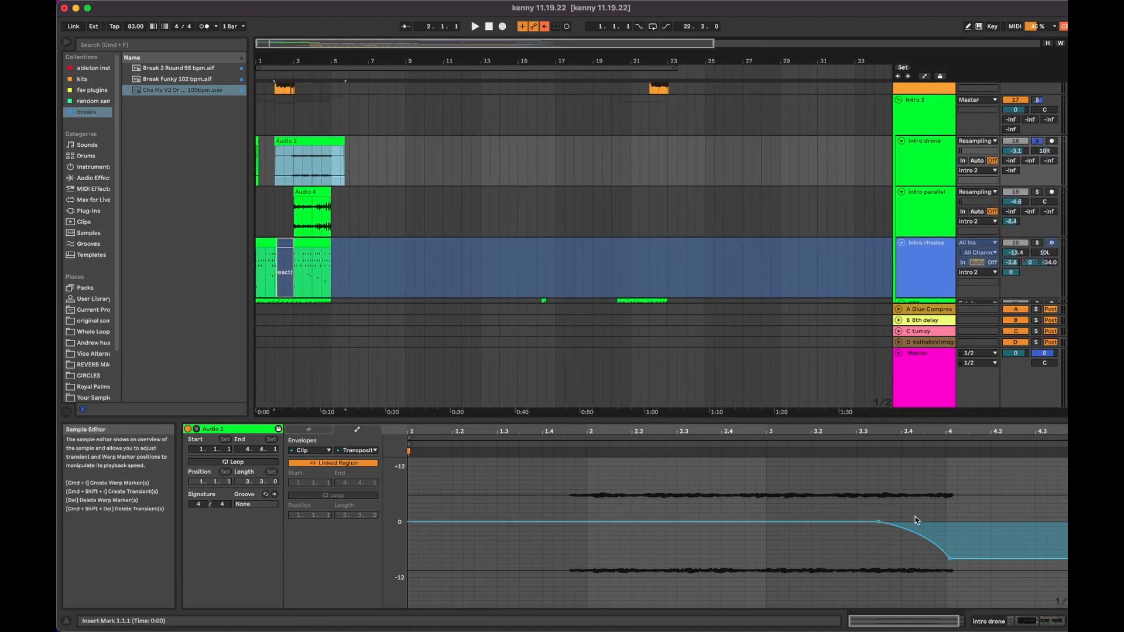
pyautogui.click(294, 170)
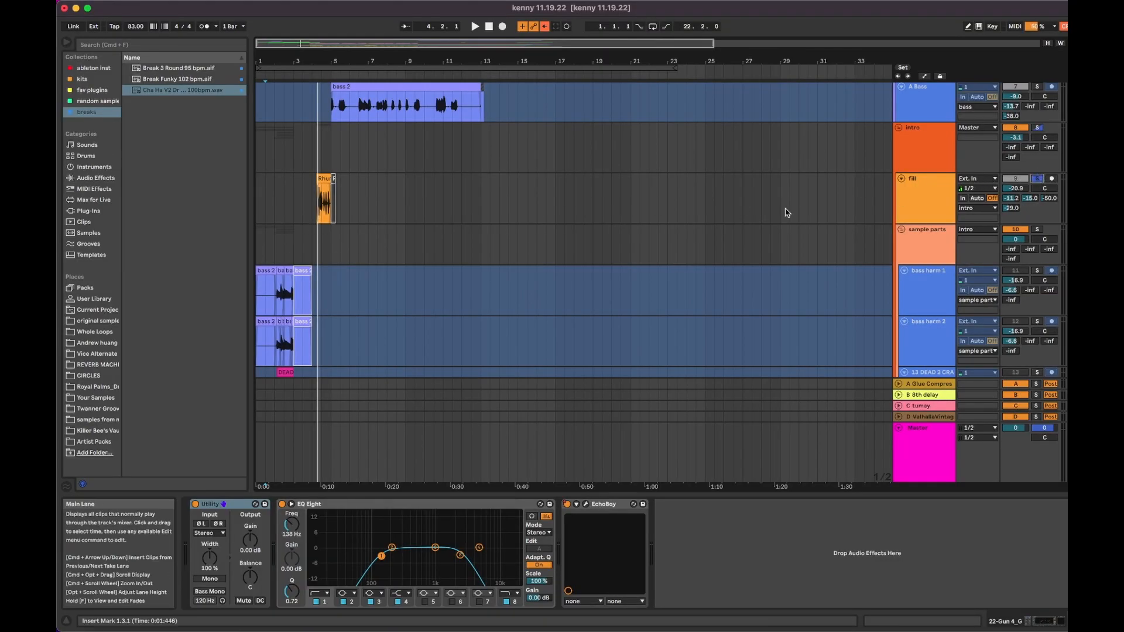
# Step: Show the fill track's devices and audition its clip from bar 4
pyautogui.click(916, 201)
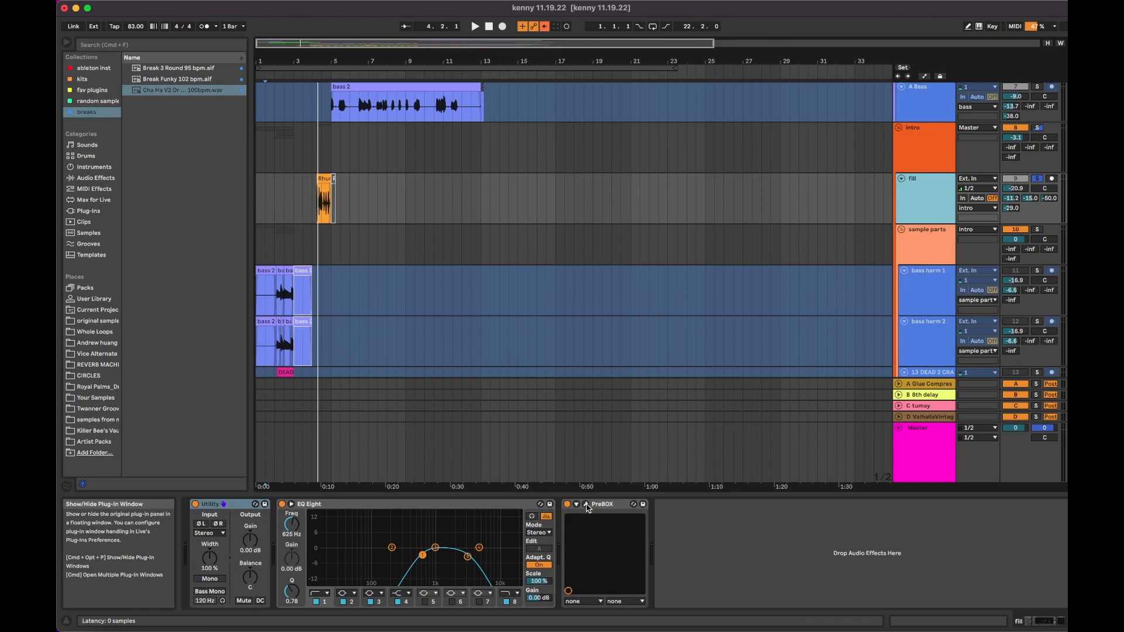
pyautogui.click(312, 205)
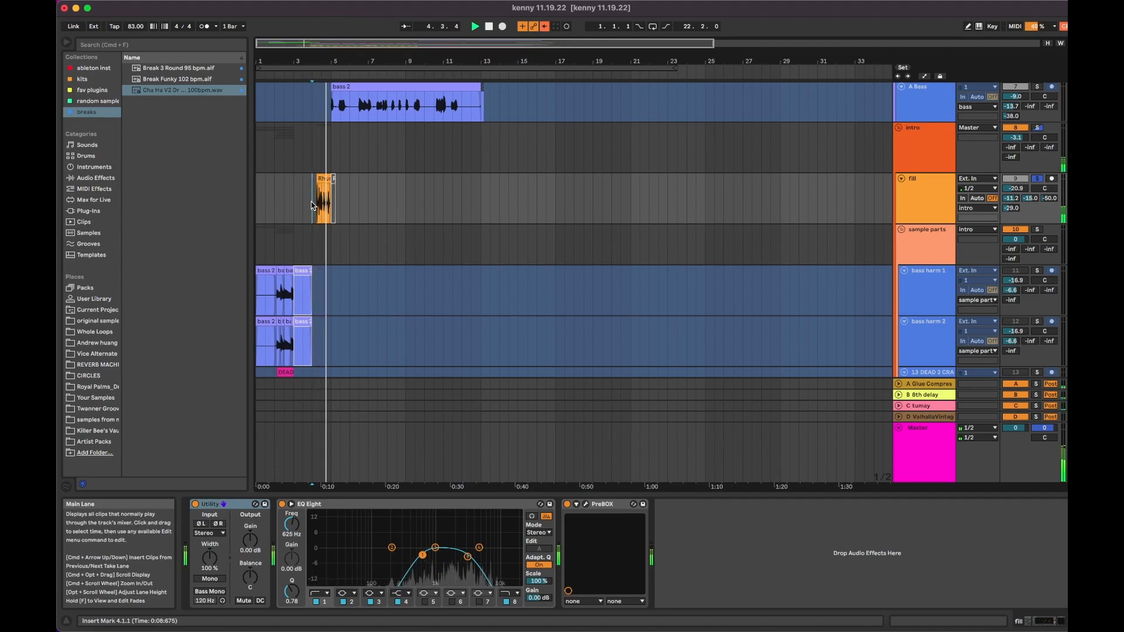
pyautogui.press('space')
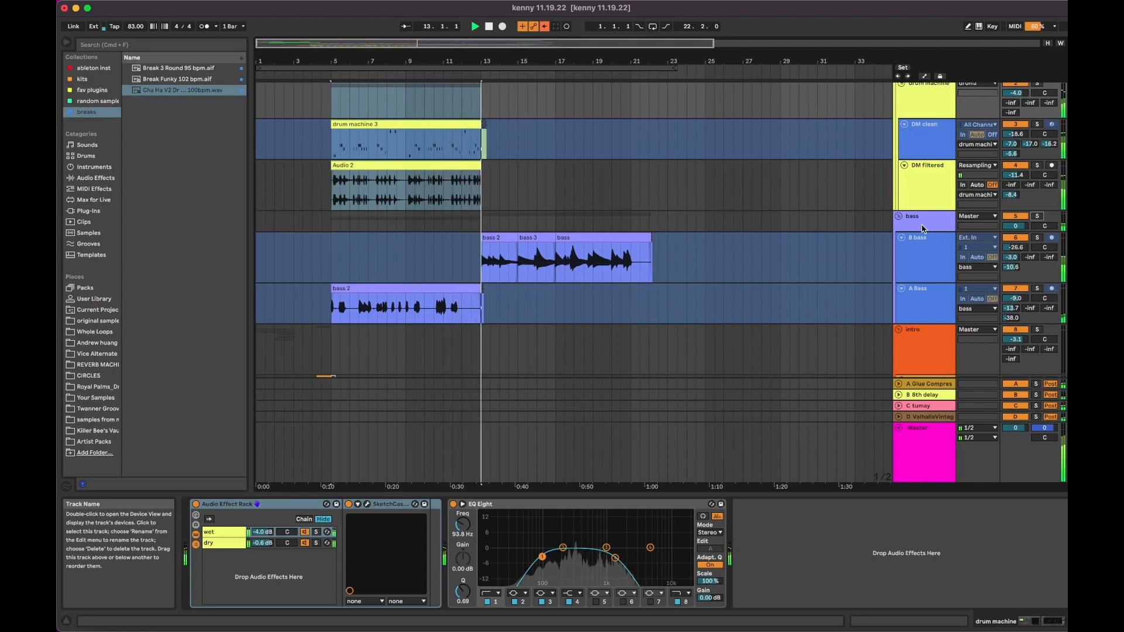
# Step: Audition the DM clean track from bar 5 and review its device chain through to the Compressor at the end
pyautogui.press('space')
pyautogui.scroll(1, 918, 125)
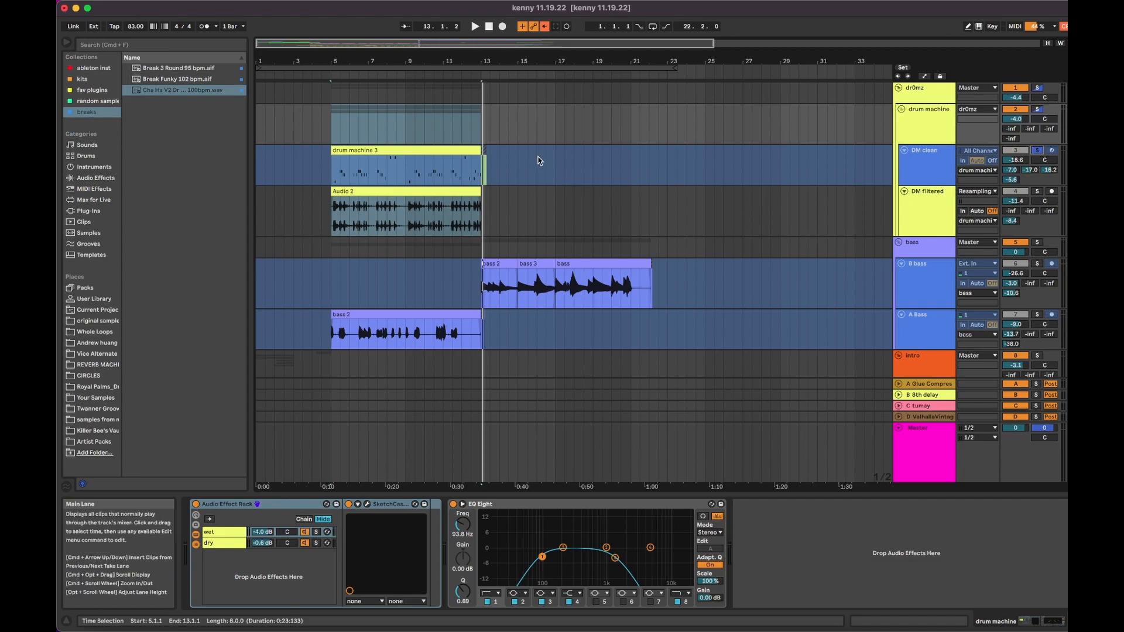
pyautogui.click(342, 174)
pyautogui.press('space')
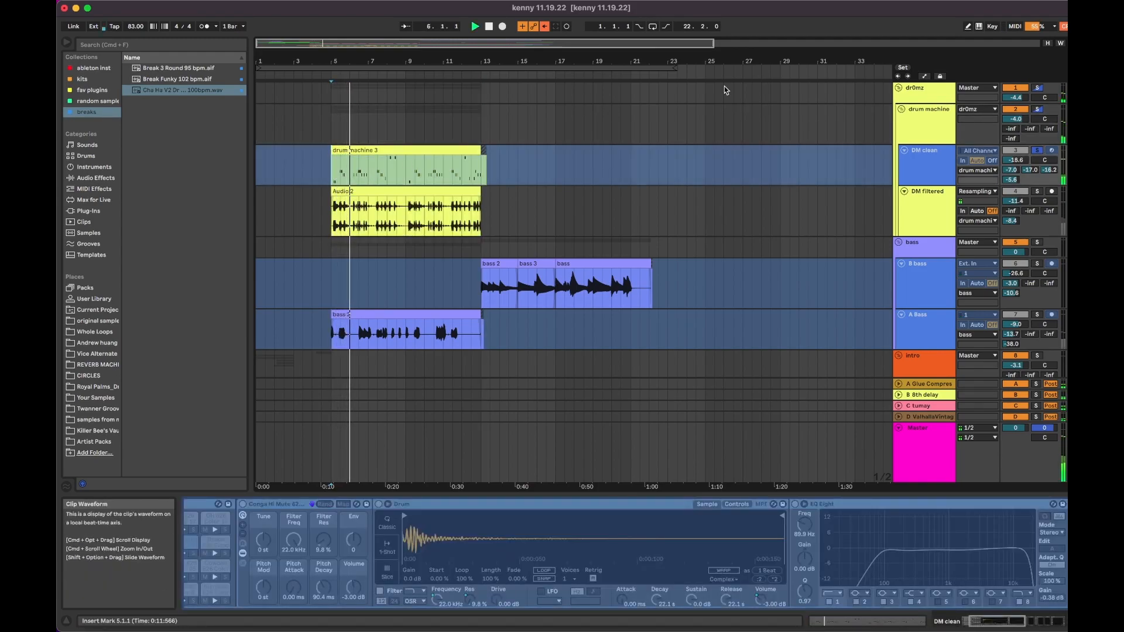
pyautogui.hscroll(5, 891, 529)
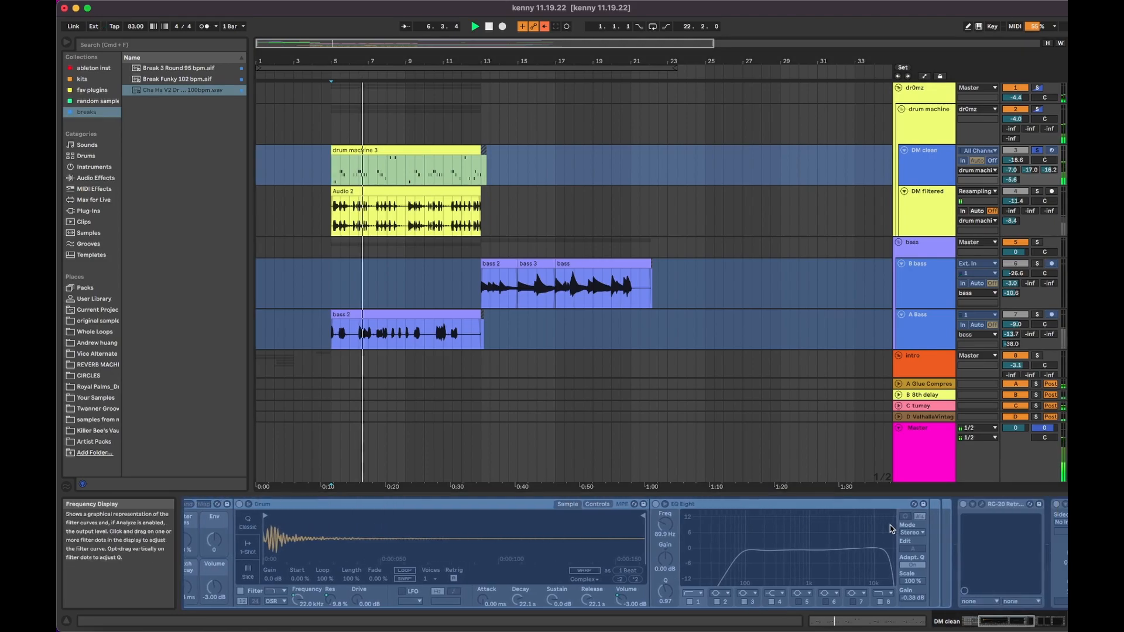
pyautogui.hscroll(8, 891, 529)
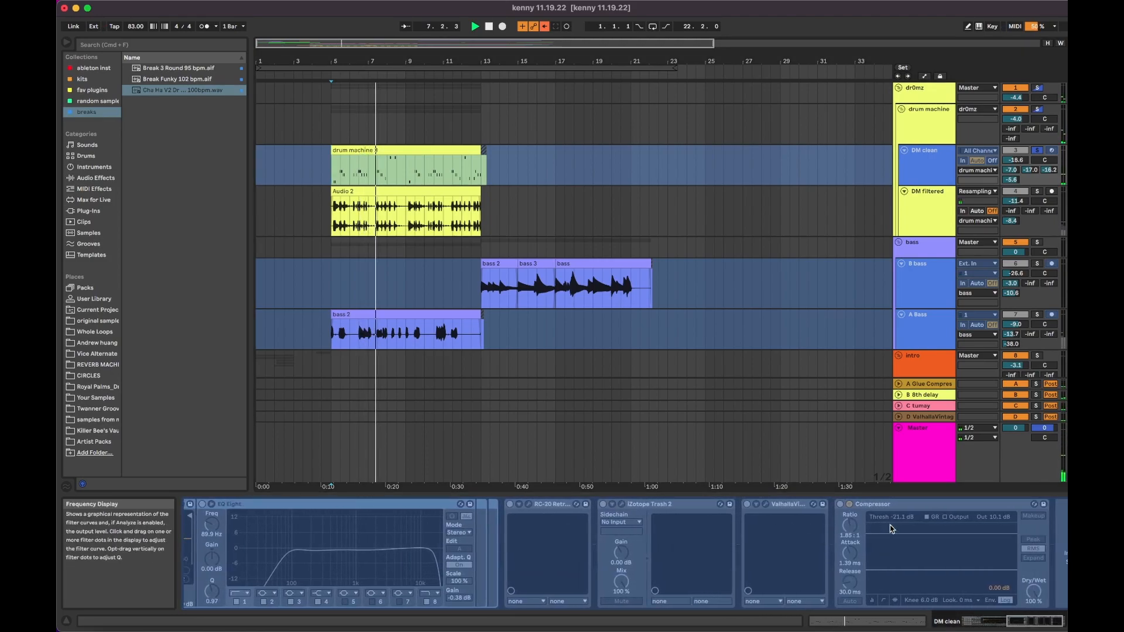
pyautogui.hscroll(2, 789, 534)
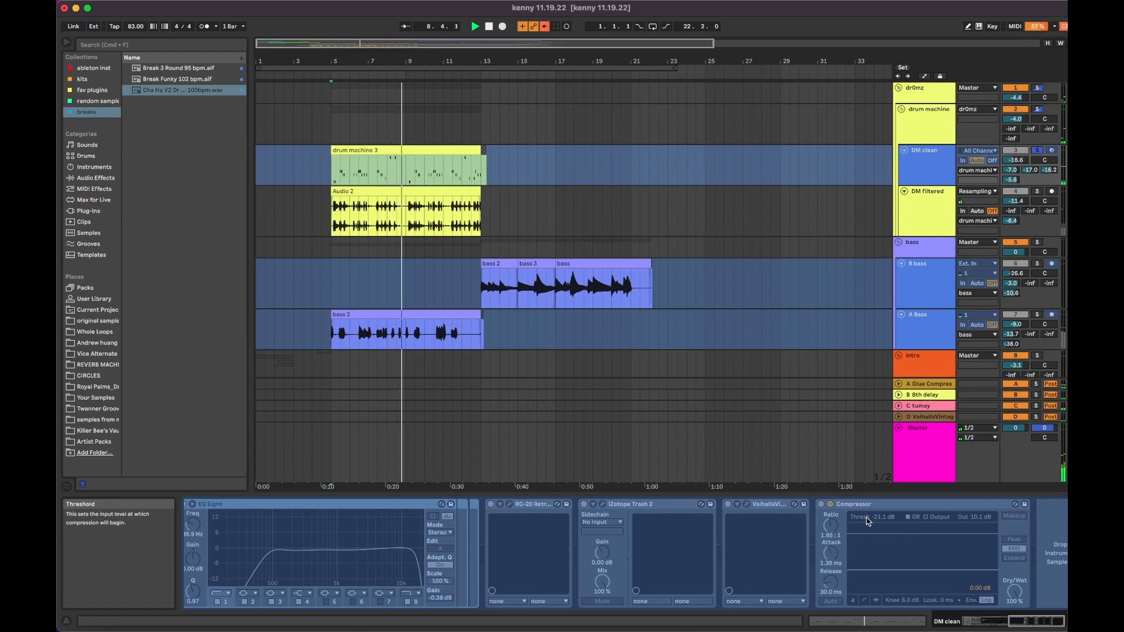
pyautogui.press('space')
# Step: Show the DM filtered track's devices and audition the track from bar 5
pyautogui.click(918, 207)
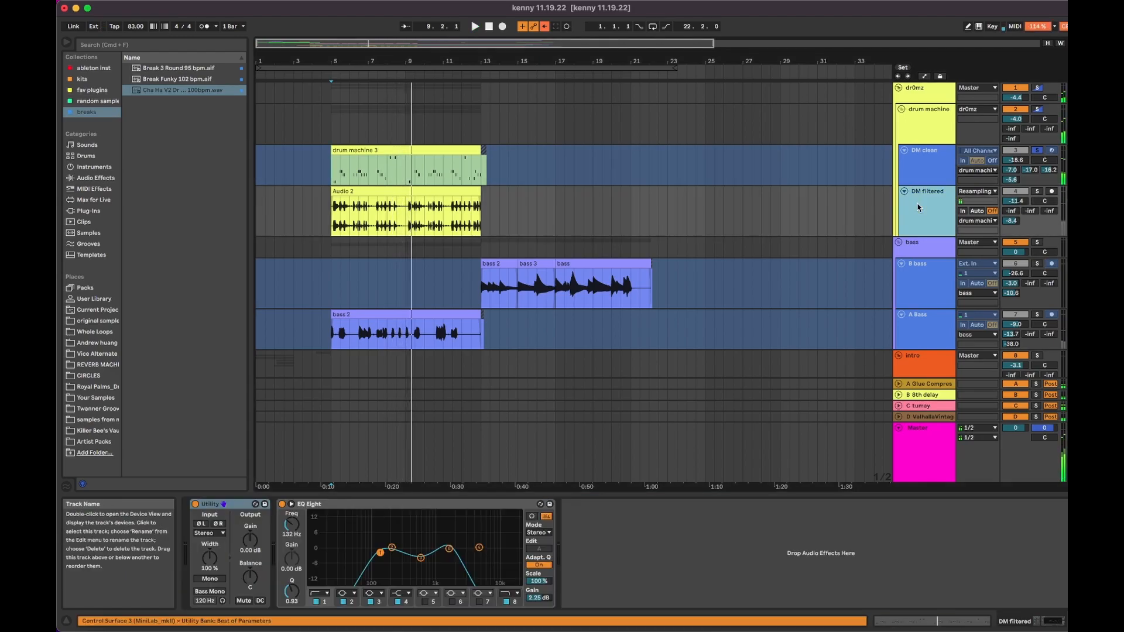
pyautogui.click(335, 224)
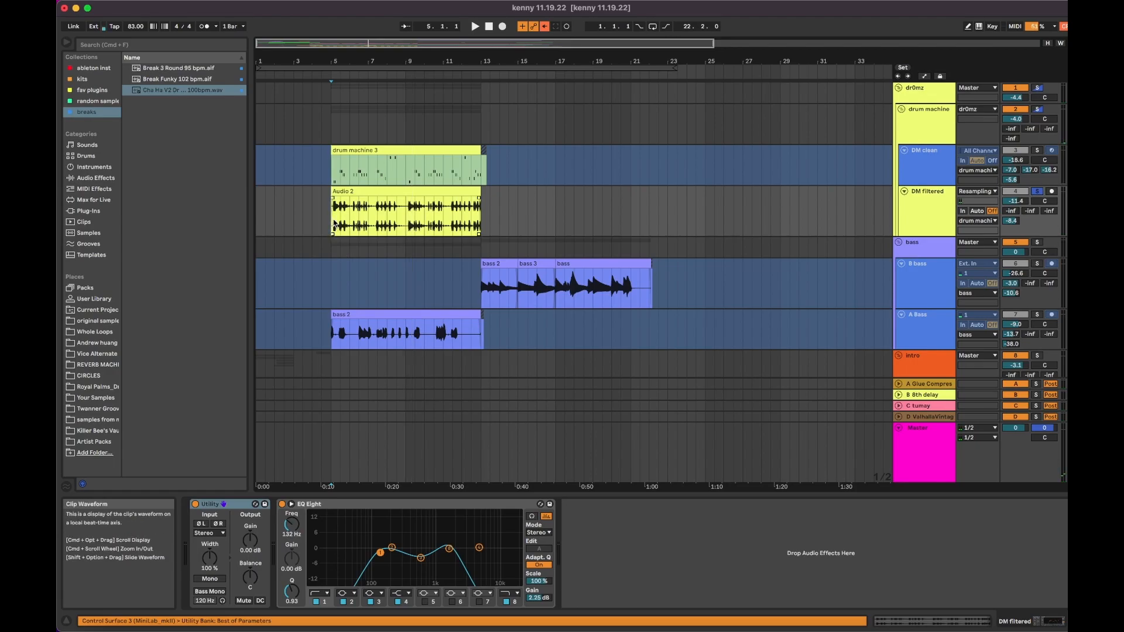
pyautogui.press('space')
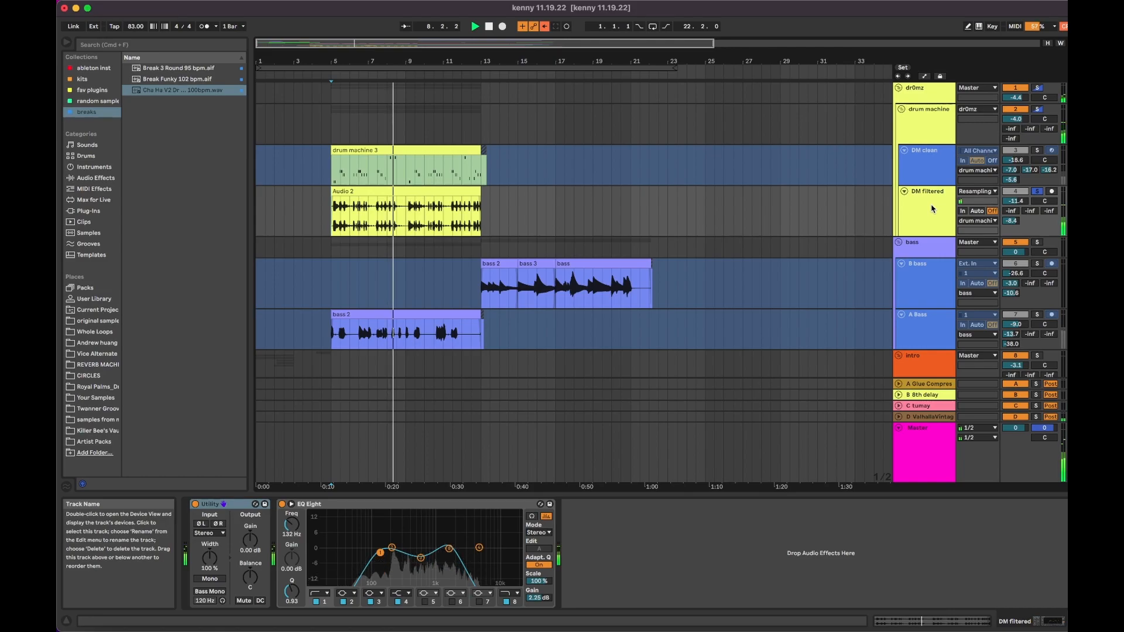
# Step: Show the bass group's devices and examine its kick-sidechained Compressor
pyautogui.scroll(-1, 933, 209)
pyautogui.scroll(-4, 928, 193)
pyautogui.click(920, 173)
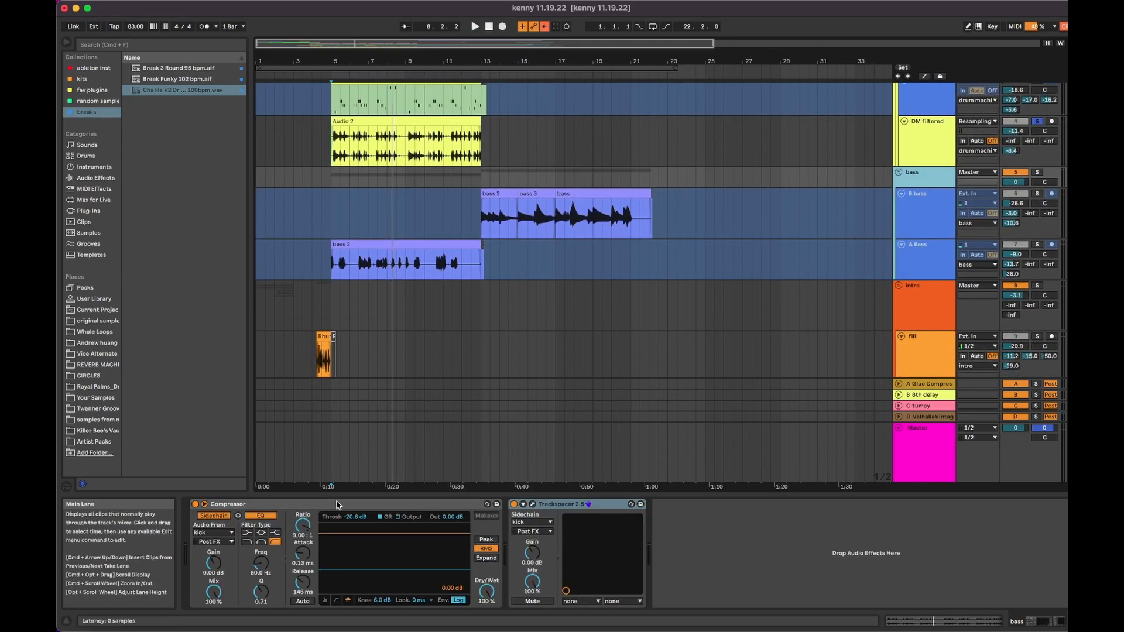
pyautogui.click(309, 507)
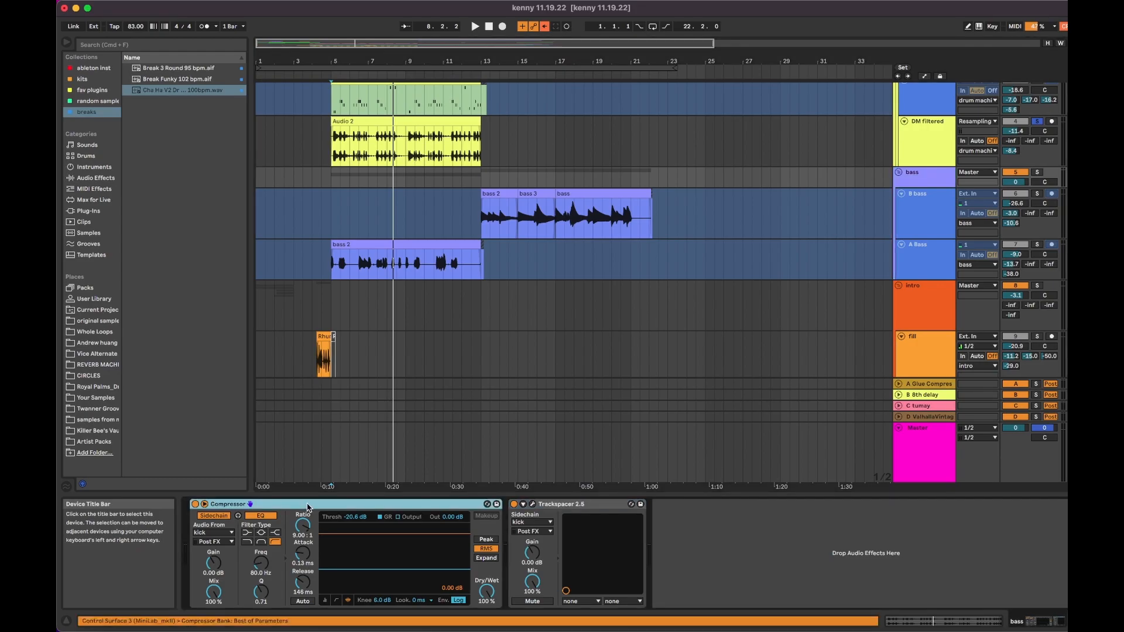
pyautogui.scroll(-8, 422, 213)
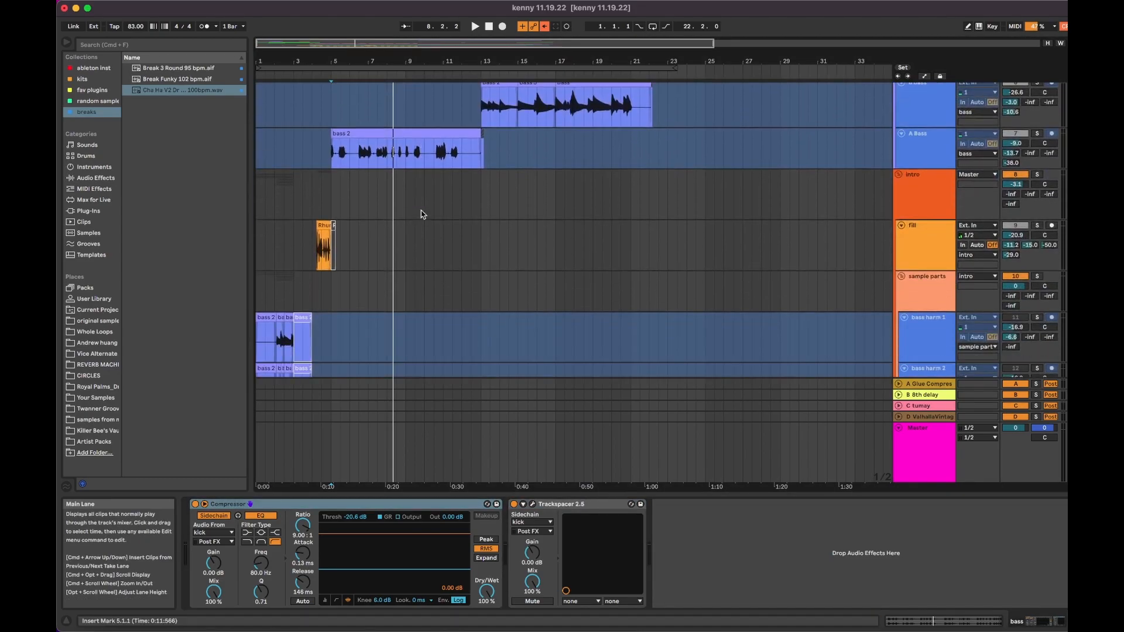
pyautogui.scroll(1, 422, 213)
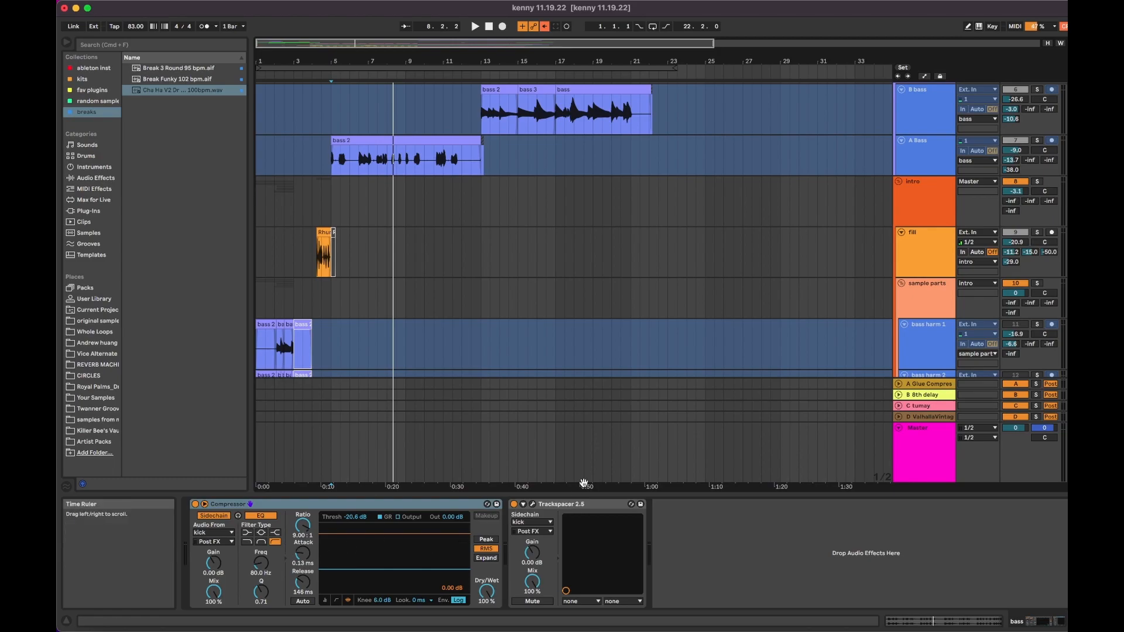
# Step: Review the bass group's Trackspacer settings in the plug-in window, close it, and show the B bass track's devices
pyautogui.click(533, 504)
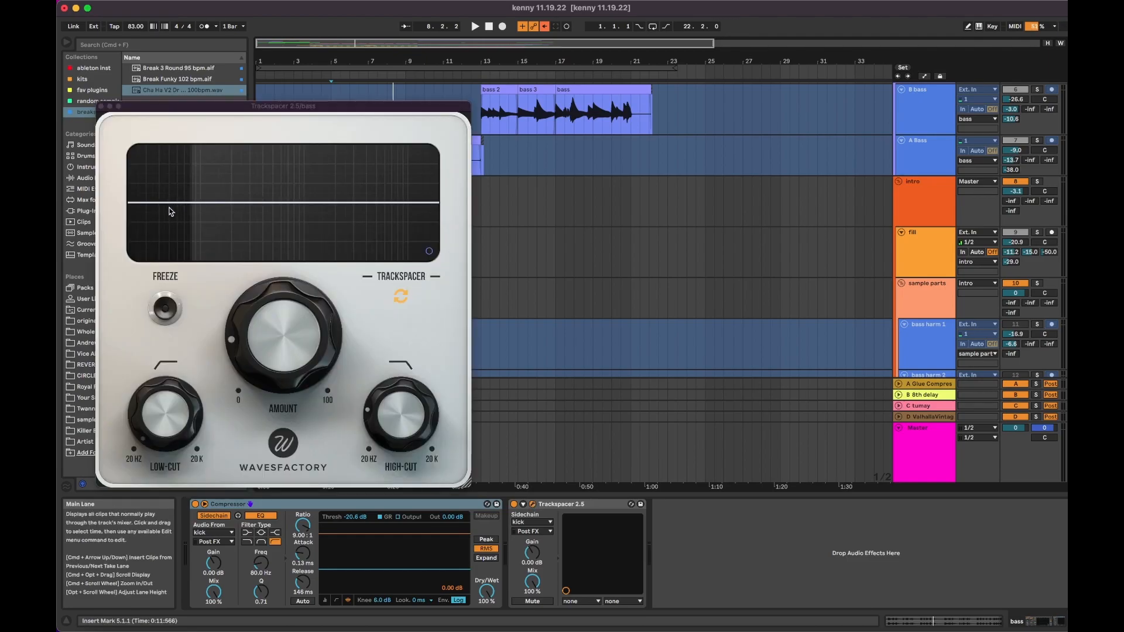
pyautogui.click(285, 370)
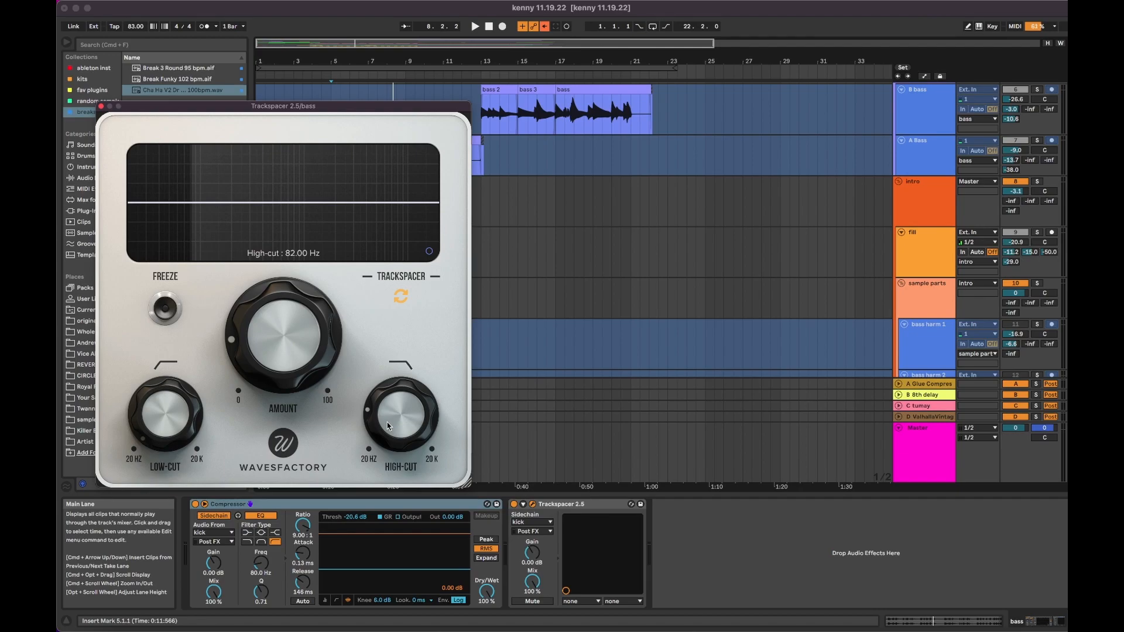
pyautogui.click(100, 107)
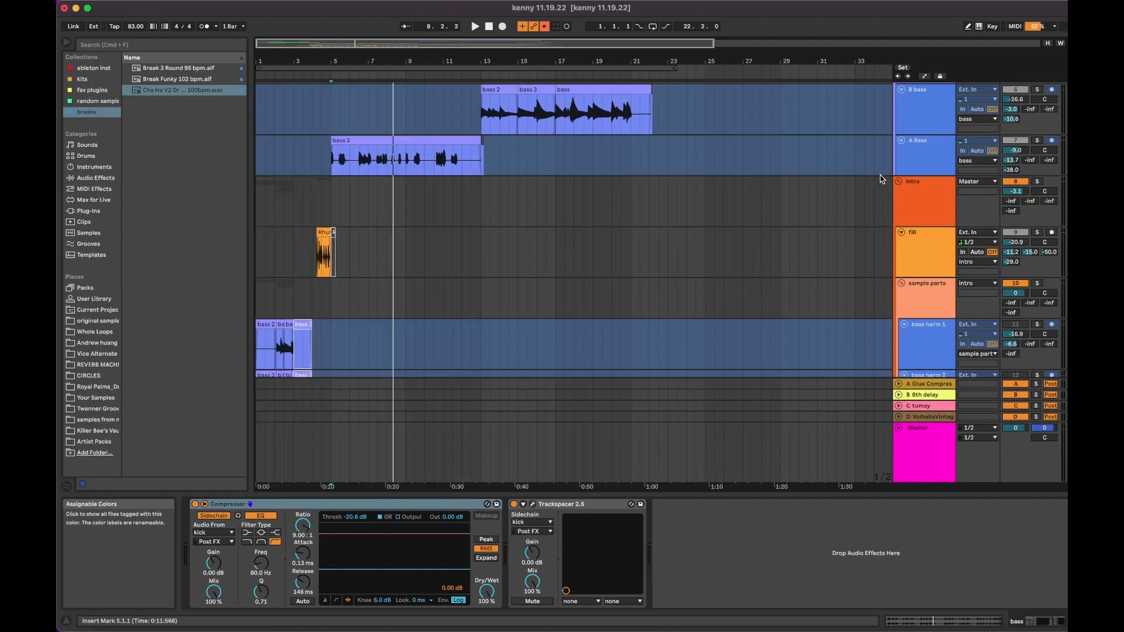
pyautogui.click(925, 115)
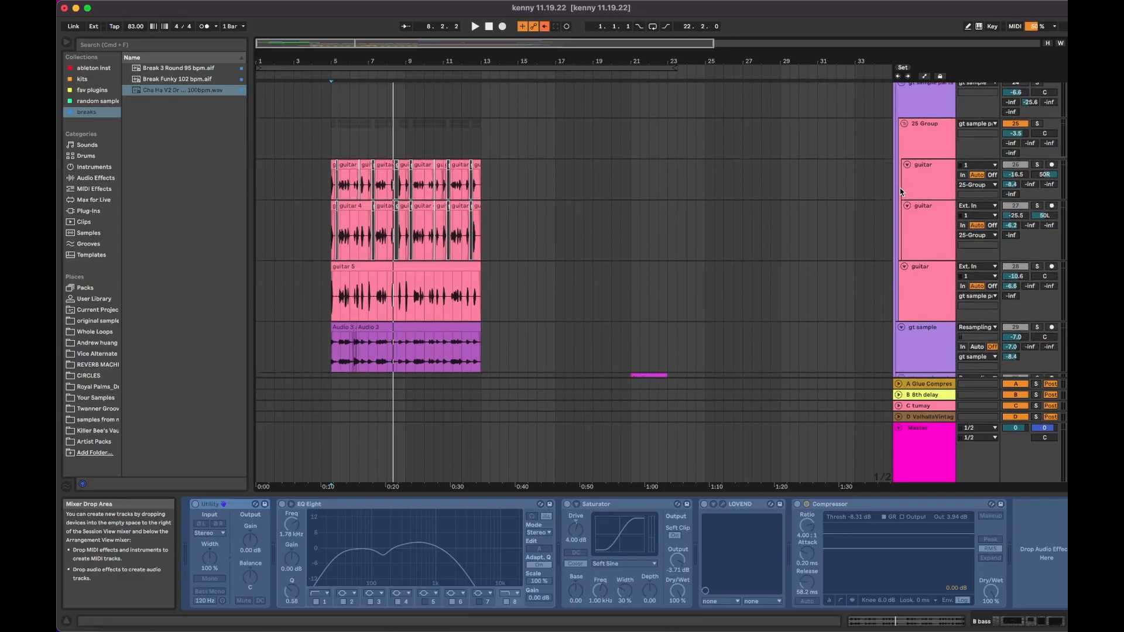
# Step: Show the devices of the guitar track holding the guitar 5 clip and audition that track in solo
pyautogui.scroll(-3, 900, 191)
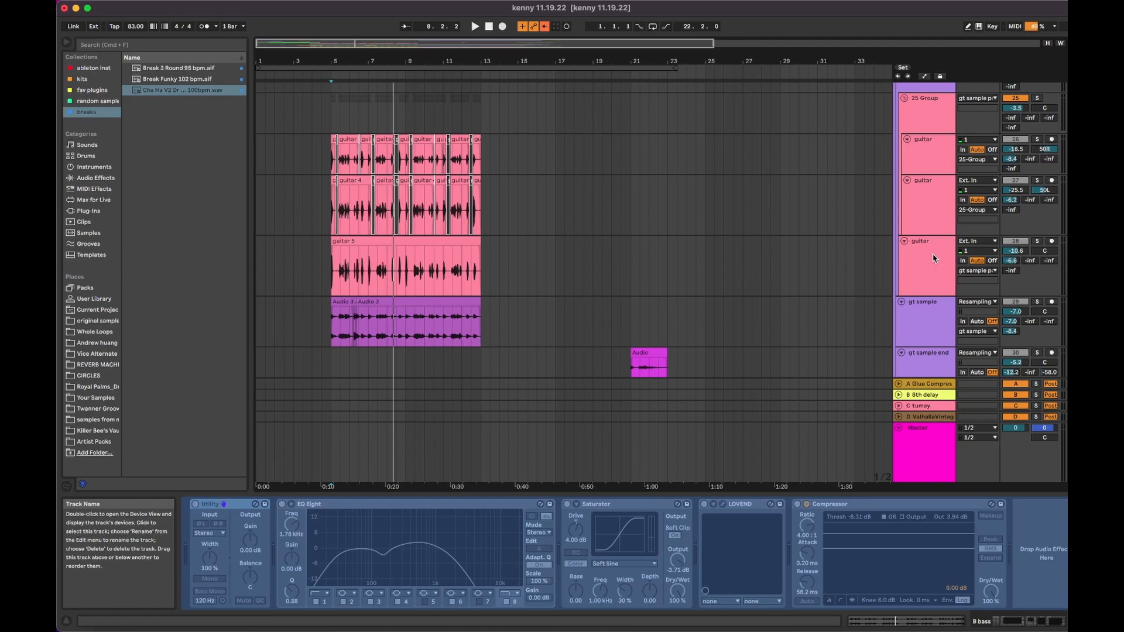
pyautogui.click(935, 258)
pyautogui.scroll(2, 934, 258)
pyautogui.press('space')
pyautogui.click(1036, 287)
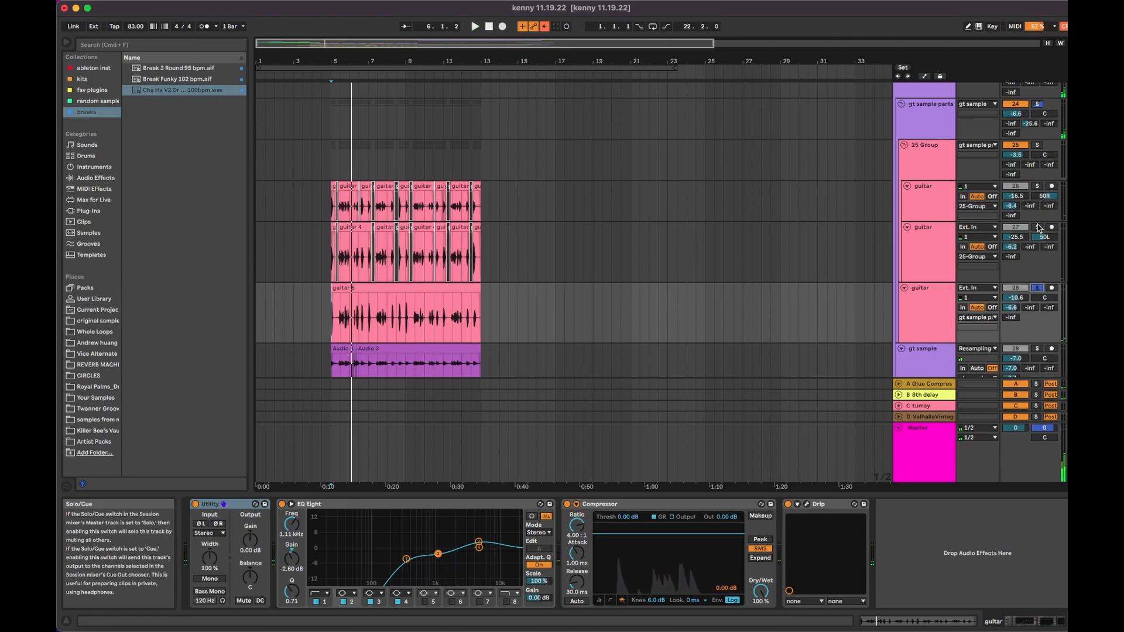
# Step: Audition the two guitar tracks inside 25 Group one after the other in solo from bar 5
pyautogui.press('space')
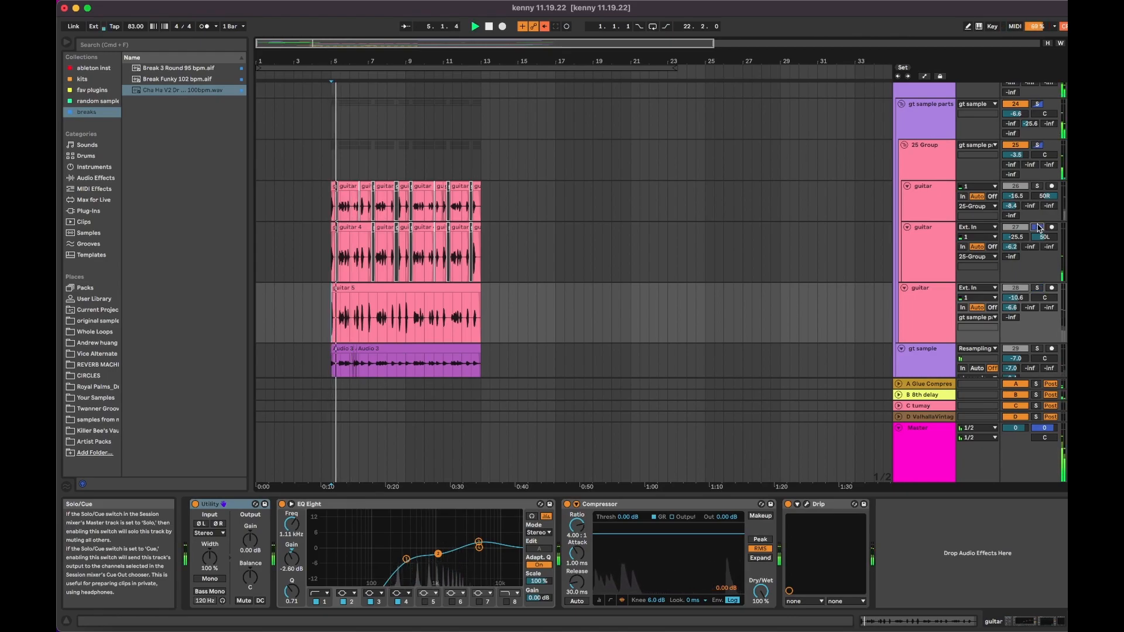
pyautogui.click(1038, 186)
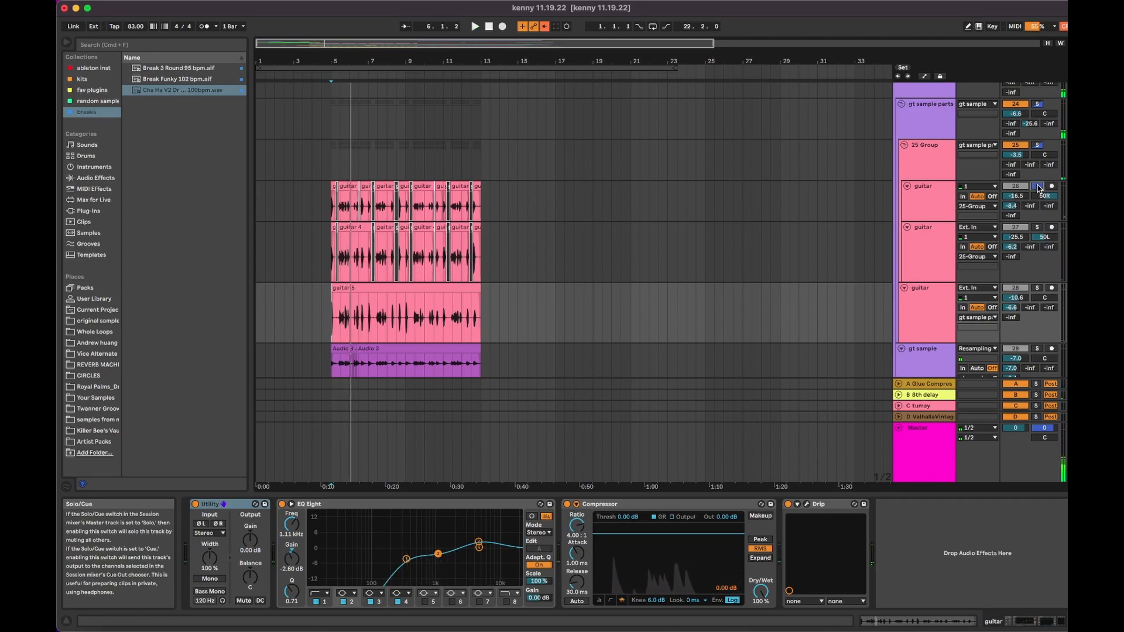
pyautogui.press('space')
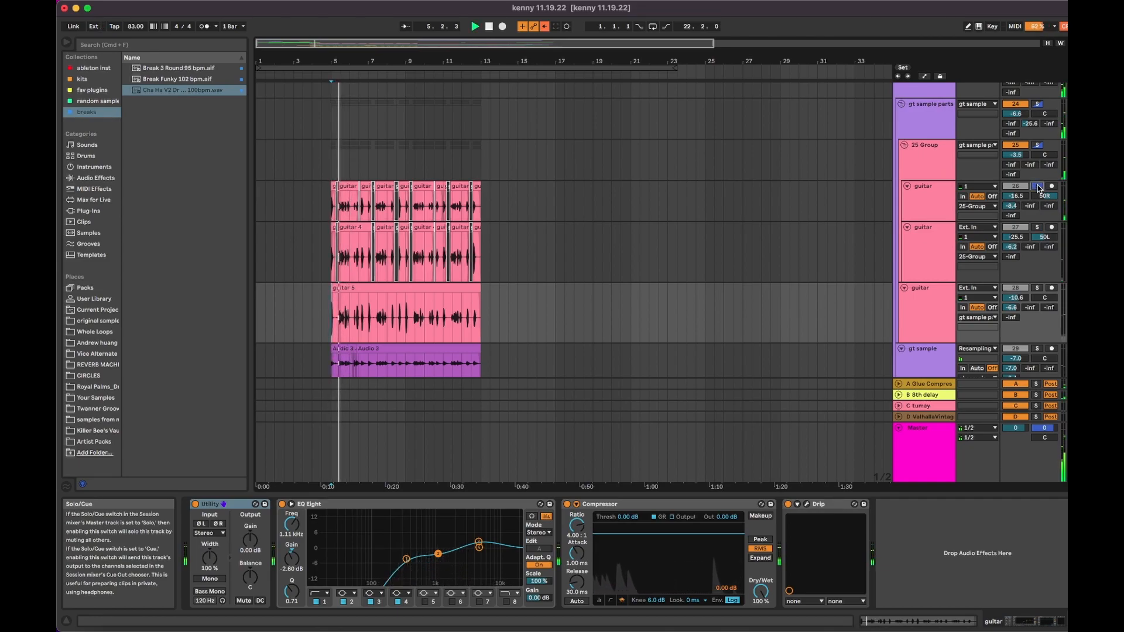
# Step: End the guitar audition, show 25 Group's devices and review its TDR Nova band II settings during playback
pyautogui.click(1037, 186)
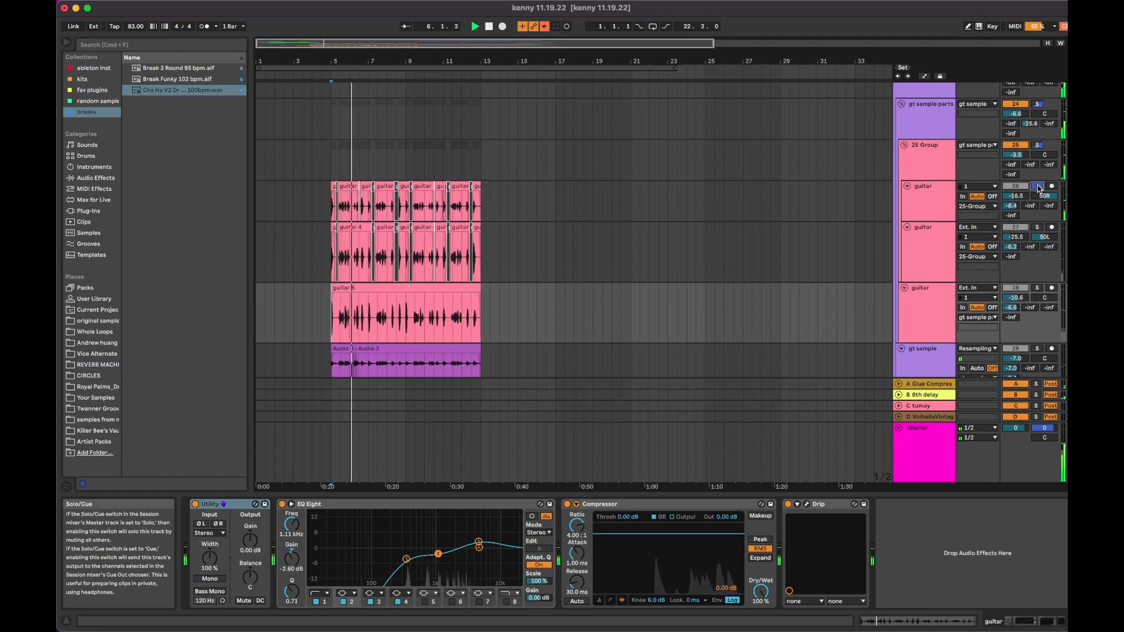
pyautogui.press('space')
pyautogui.click(924, 123)
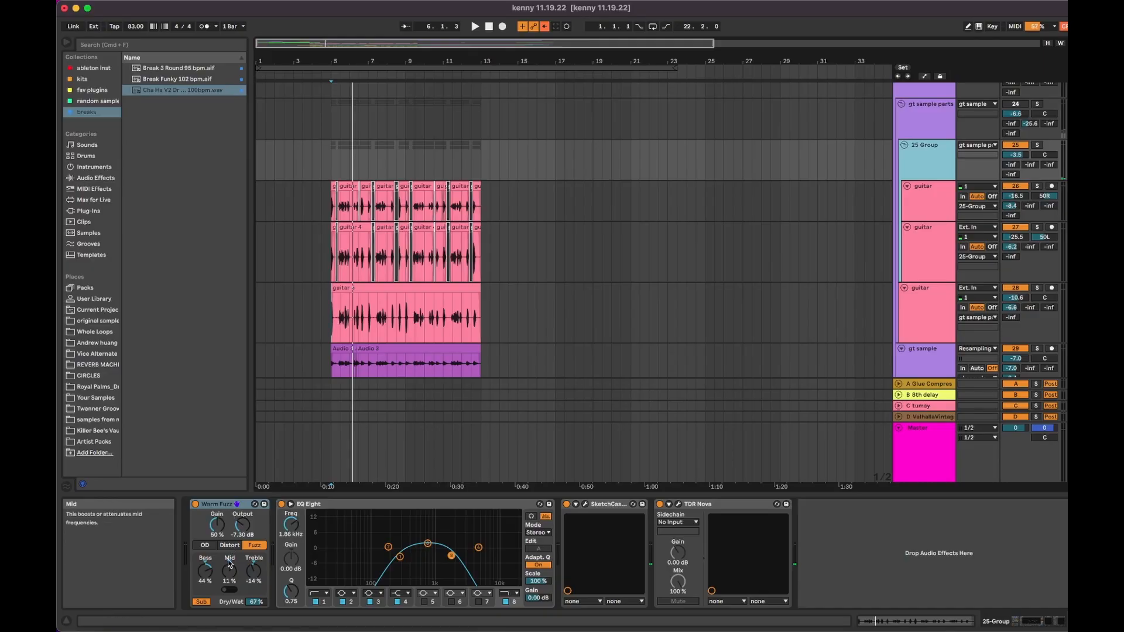
pyautogui.click(679, 504)
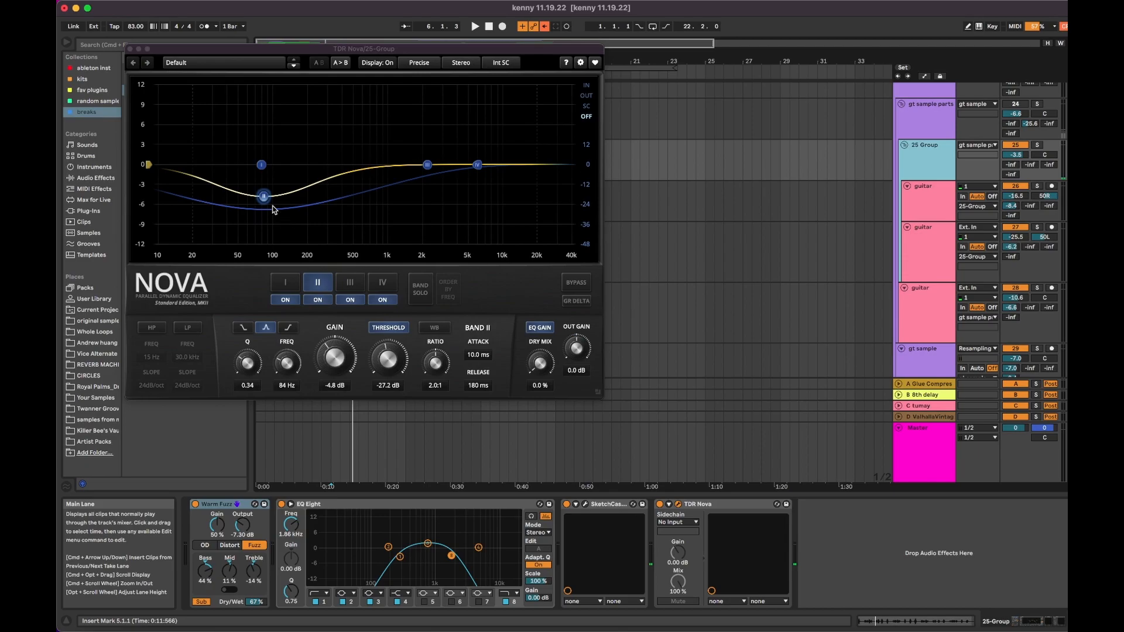
pyautogui.press('space')
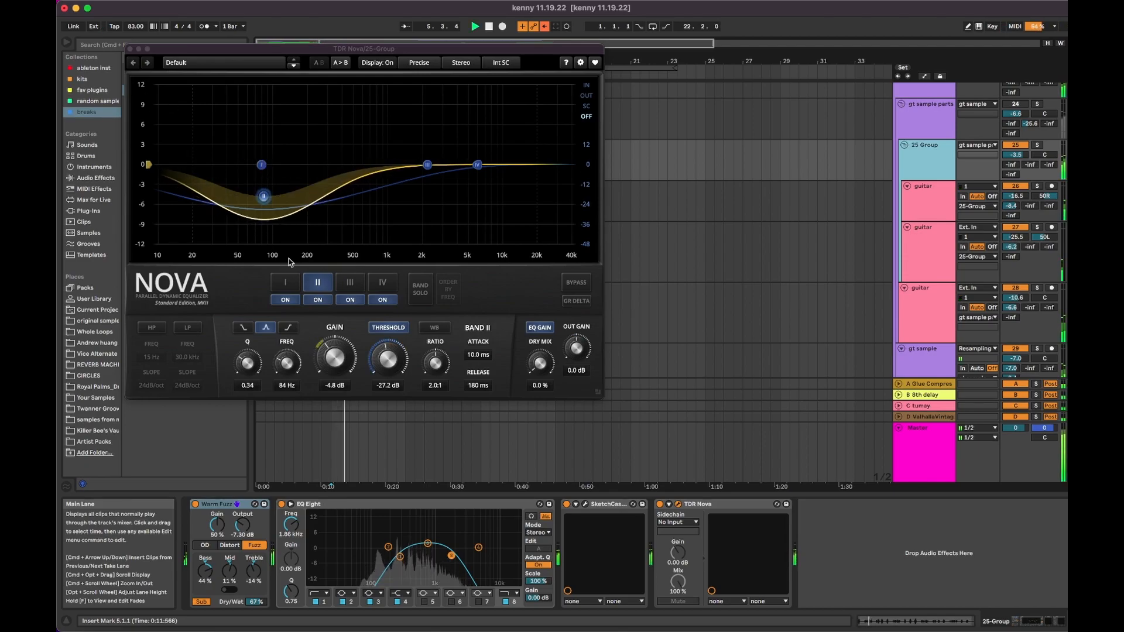
pyautogui.click(130, 49)
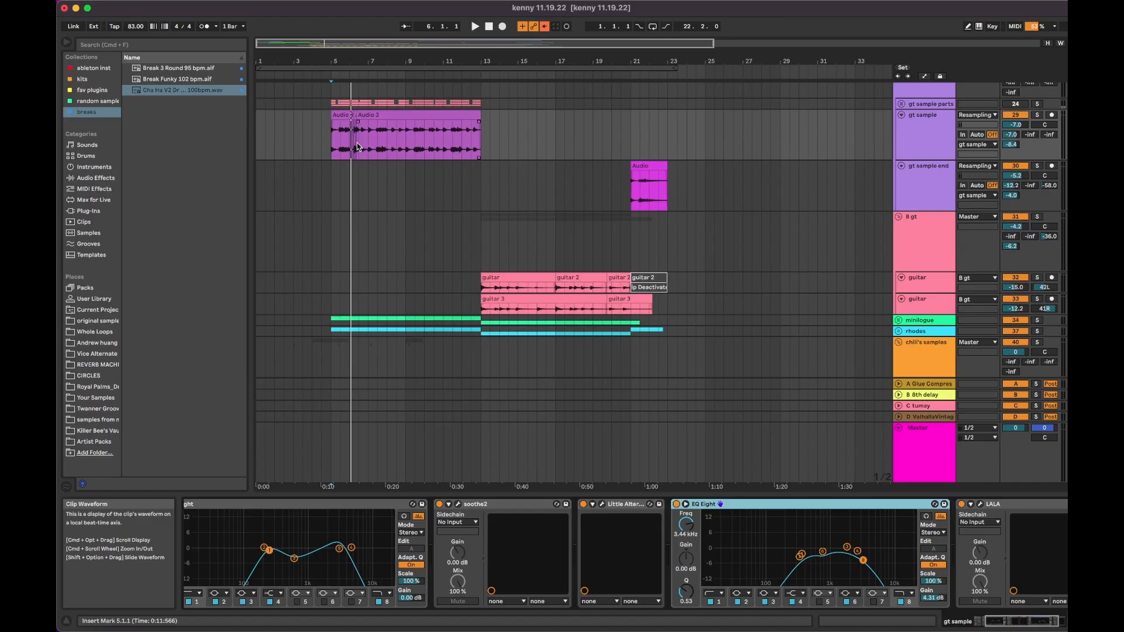
# Step: Audition the gt sample track in solo from bar 5 and inspect its Little Alter plug-in
pyautogui.click(336, 139)
pyautogui.click(1036, 116)
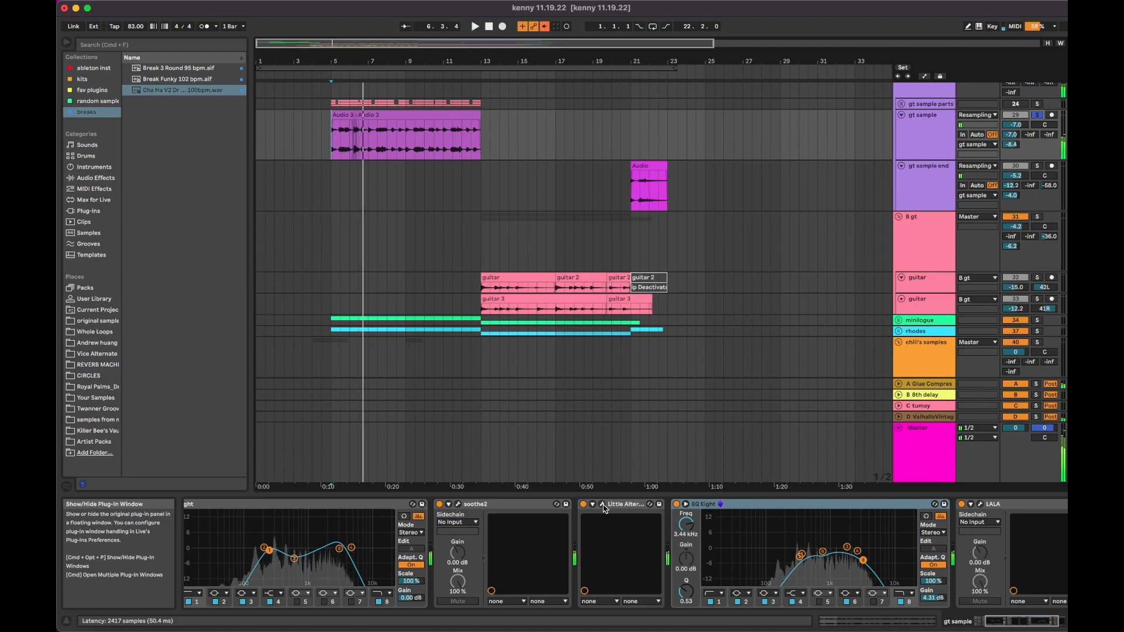
pyautogui.click(603, 504)
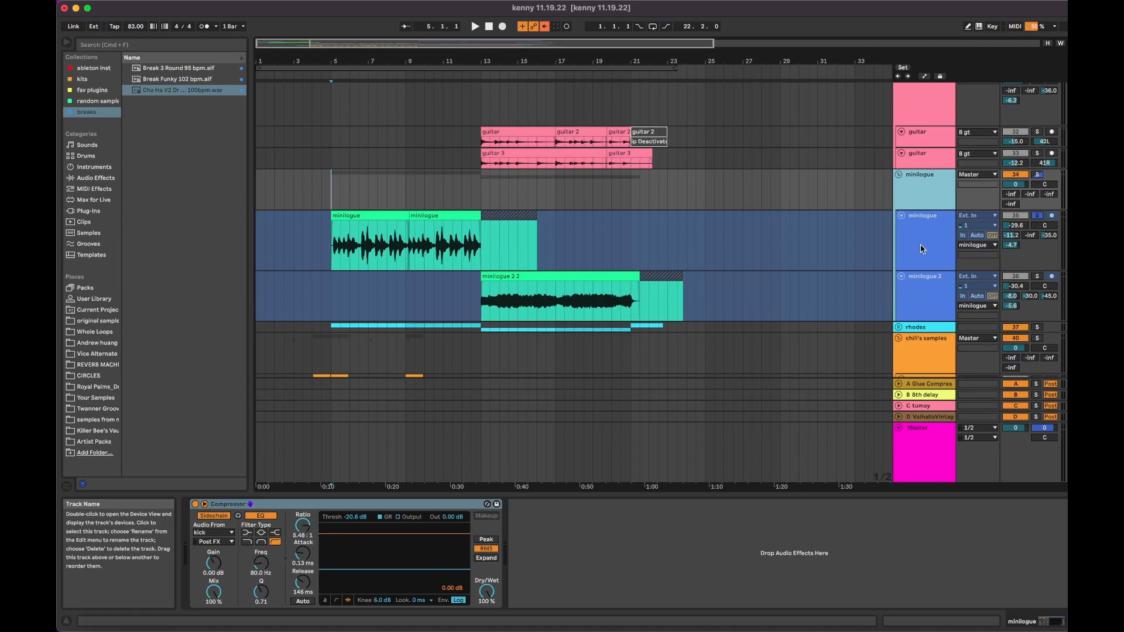
# Step: Review the first minilogue track's devices, collapse the minilogue group and expand the rhodes group
pyautogui.click(921, 246)
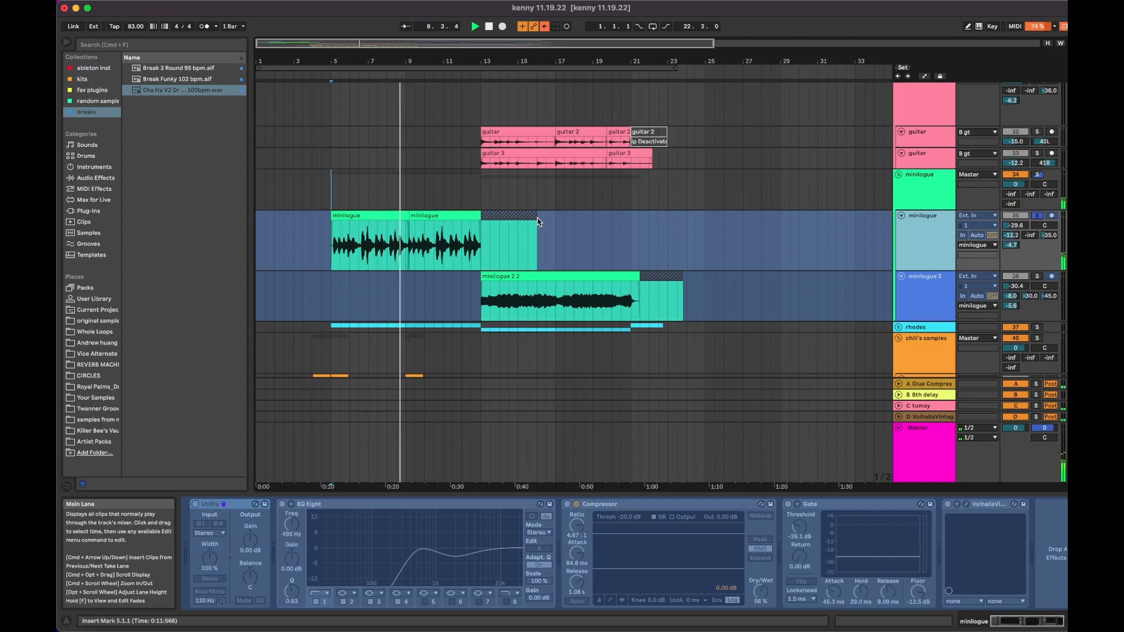
pyautogui.scroll(-3, 903, 97)
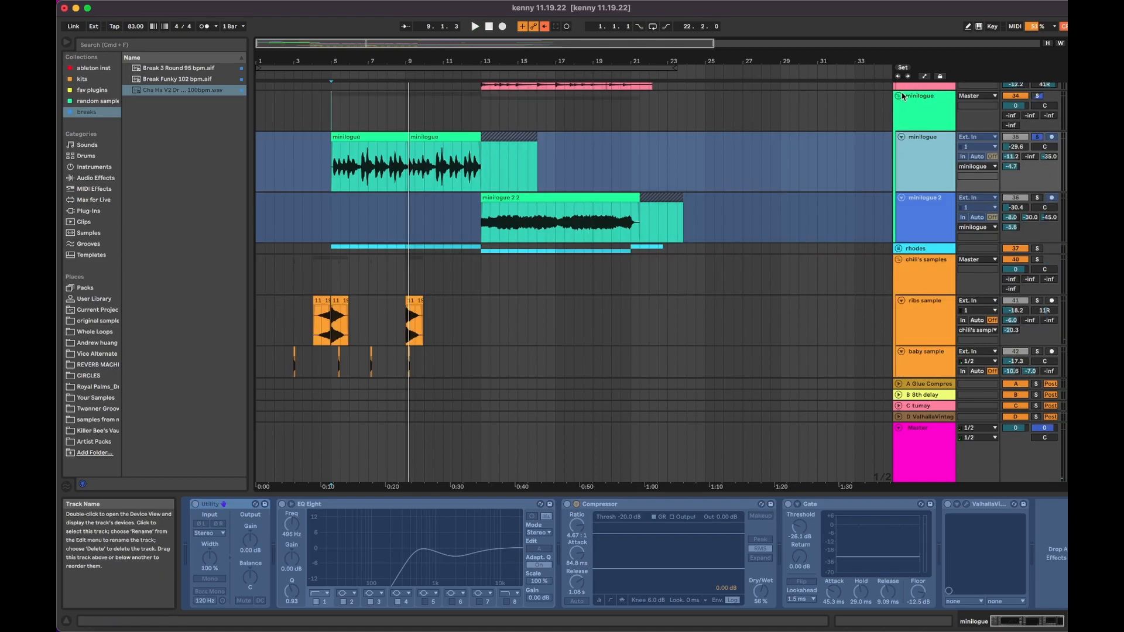
pyautogui.click(898, 248)
pyautogui.click(898, 96)
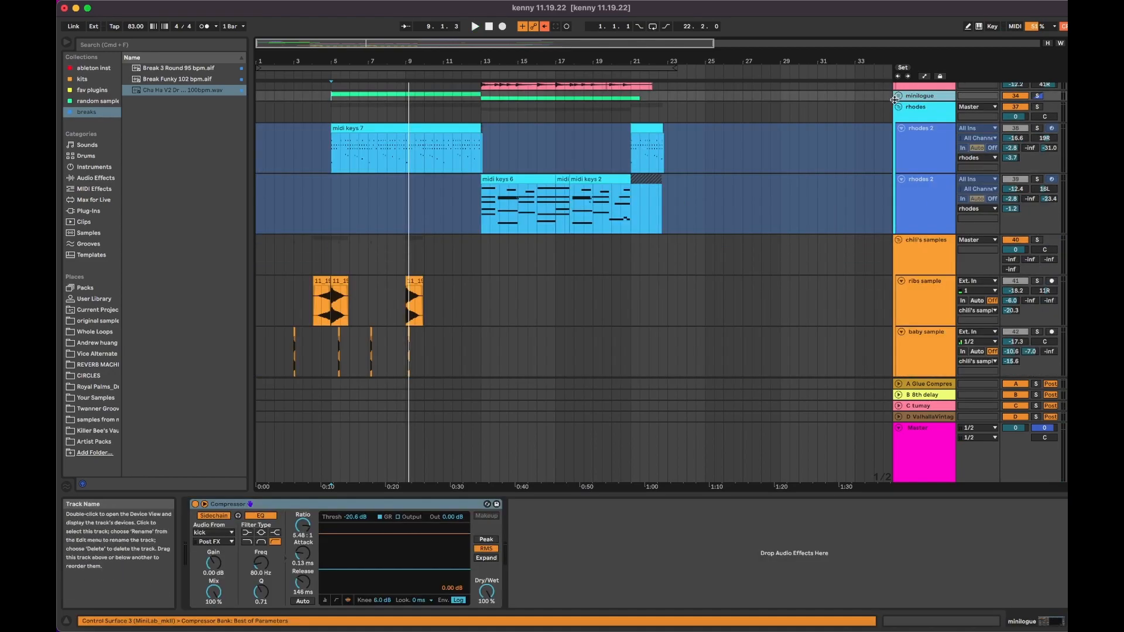
# Step: Show the devices of the rhodes 2 track holding the midi keys 7 clip and audition it in solo from bar 5
pyautogui.click(902, 152)
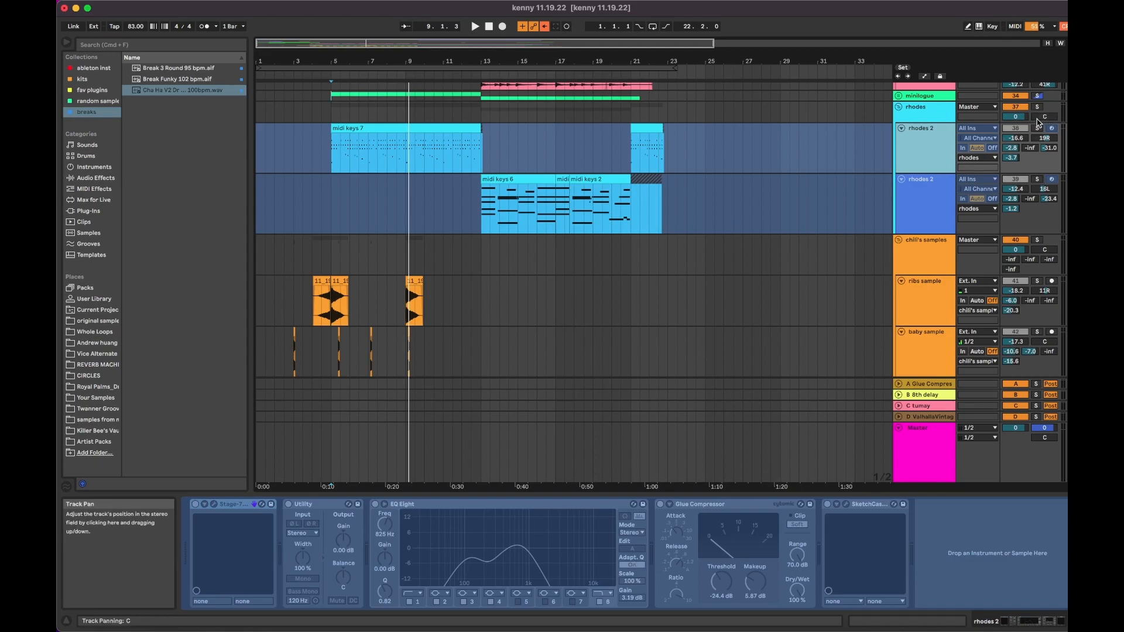
pyautogui.click(331, 152)
pyautogui.press('space')
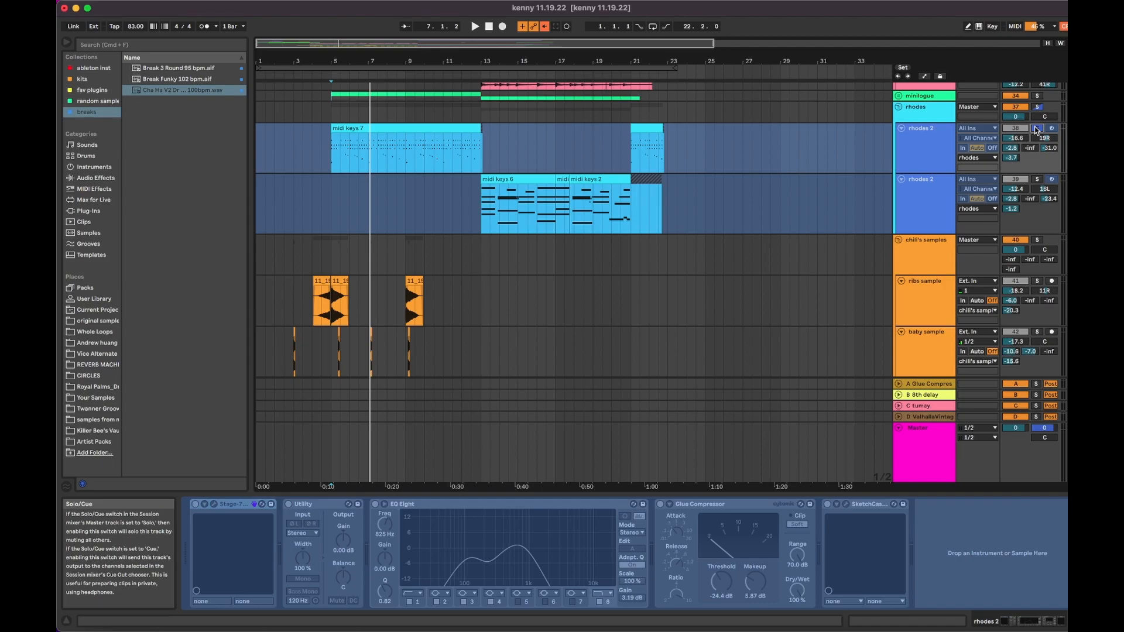
# Step: Audition the ribs sample track in solo from bar 4 and again from bar 9
pyautogui.scroll(-5, 1036, 130)
pyautogui.click(1035, 163)
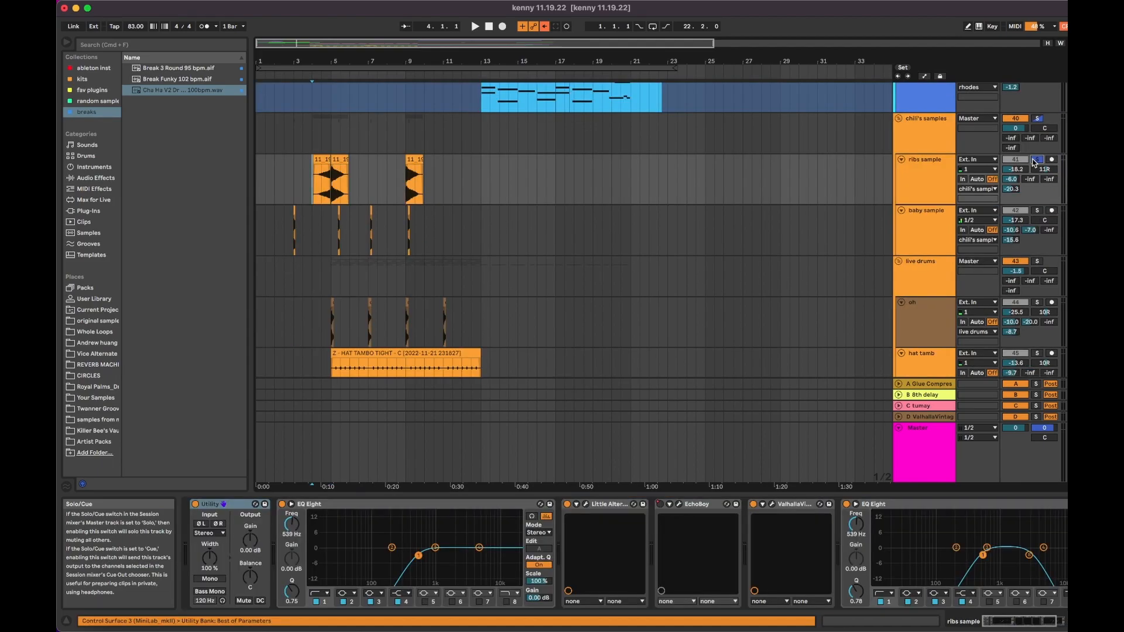
pyautogui.press('space')
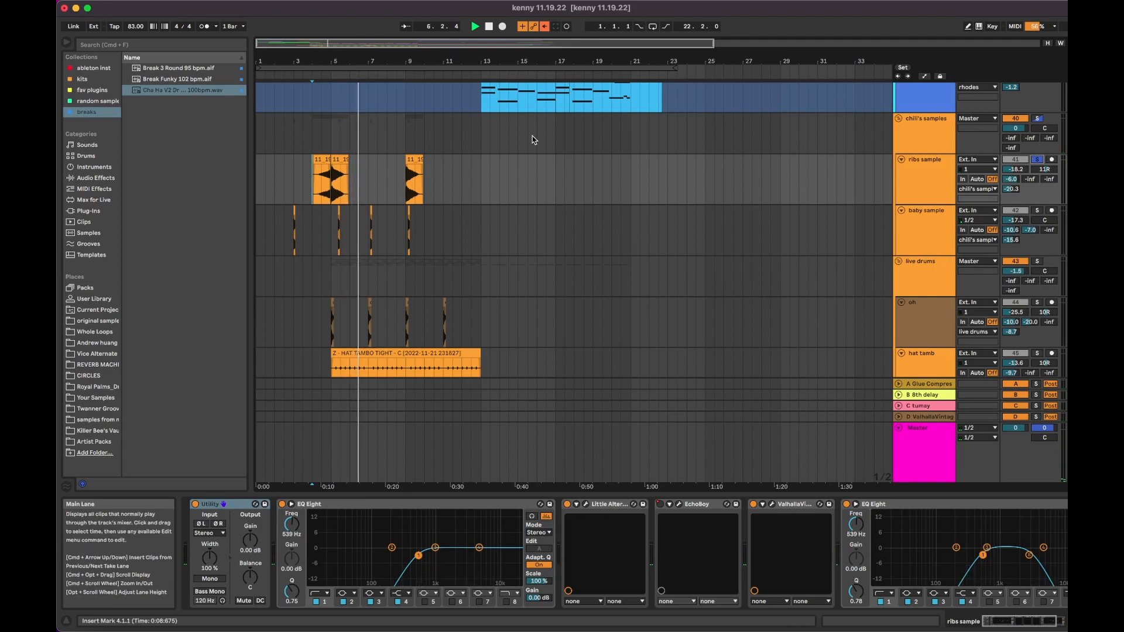
pyautogui.press('space')
pyautogui.click(405, 187)
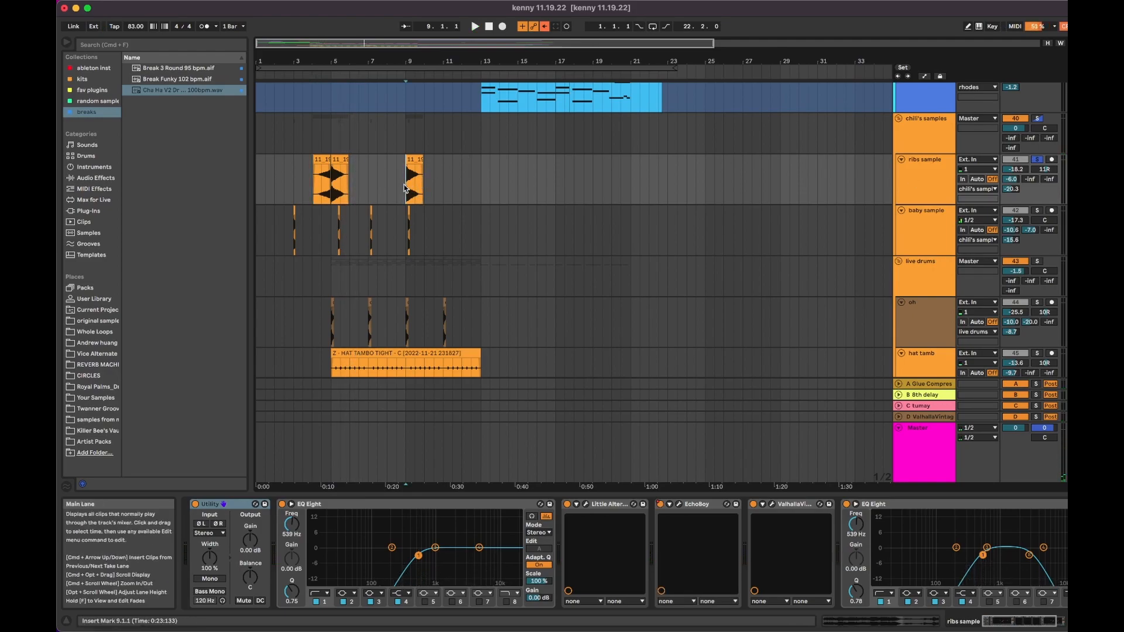
pyautogui.press('space')
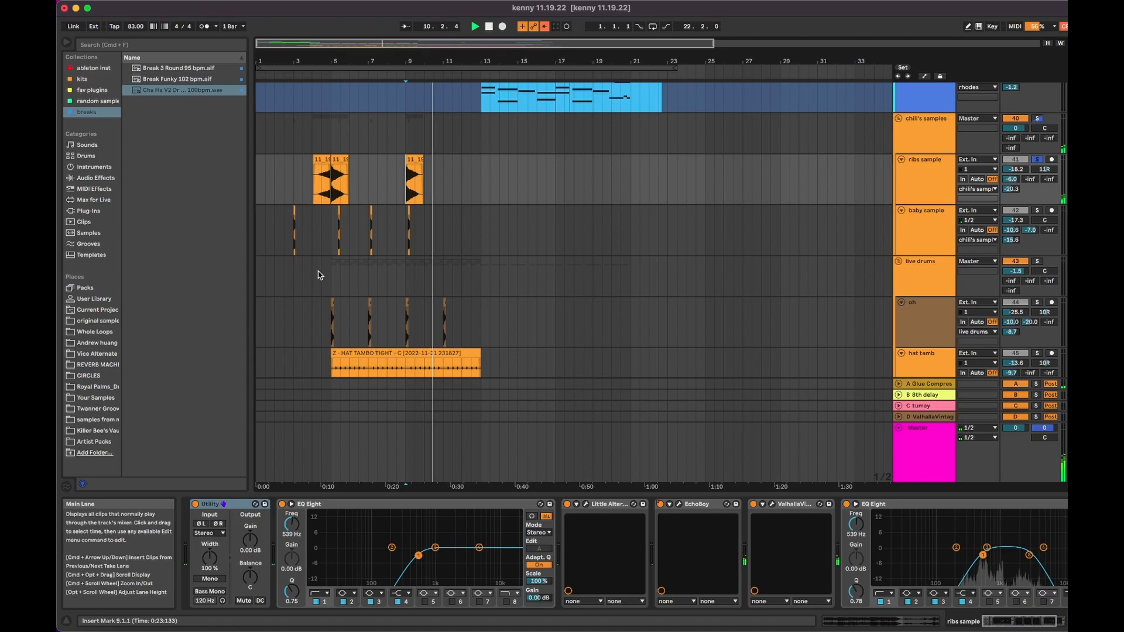
pyautogui.press('space')
# Step: Audition the baby sample track in solo from bar 5
pyautogui.click(332, 233)
pyautogui.click(1037, 211)
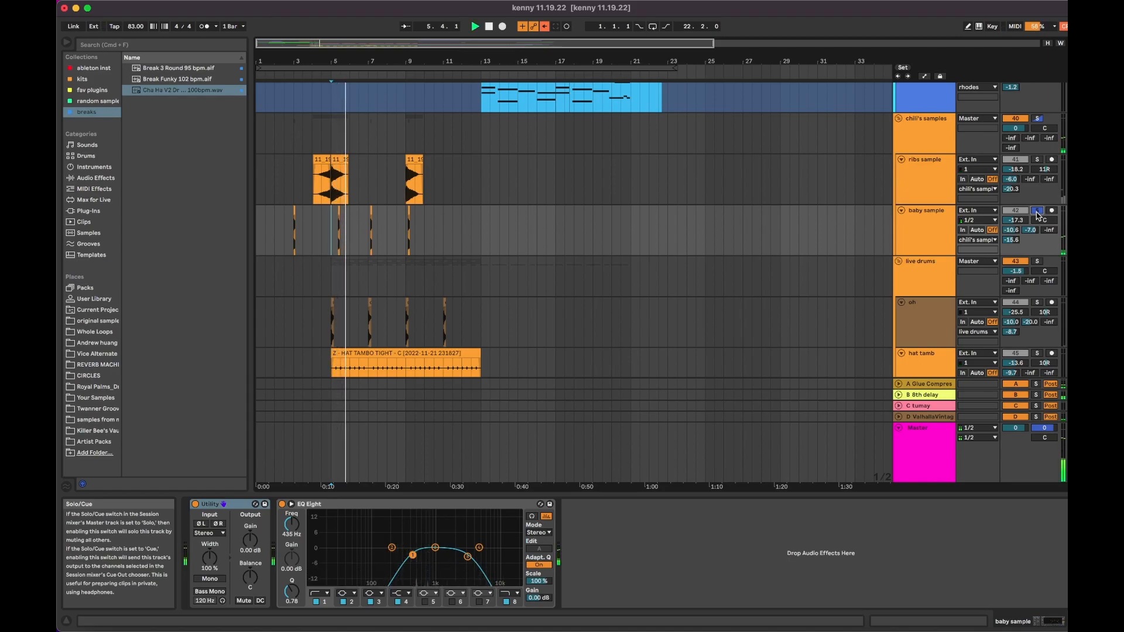
pyautogui.press('space')
# Step: Audition the live drums group in solo from bar 5, followed by its hh loop track on its own
pyautogui.press('space')
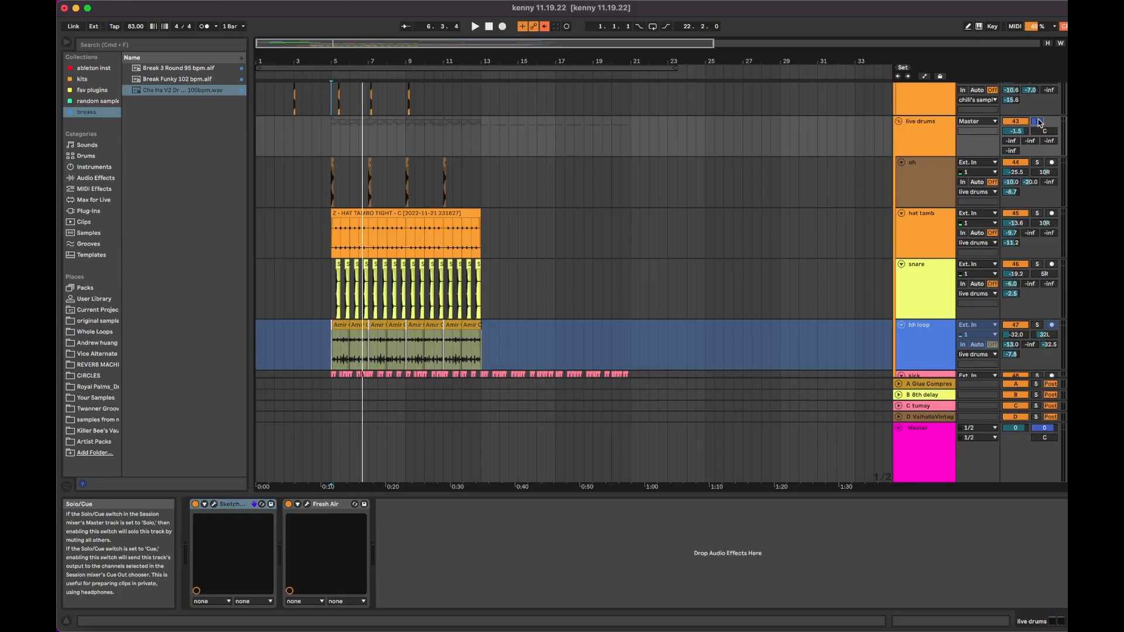
pyautogui.press('space')
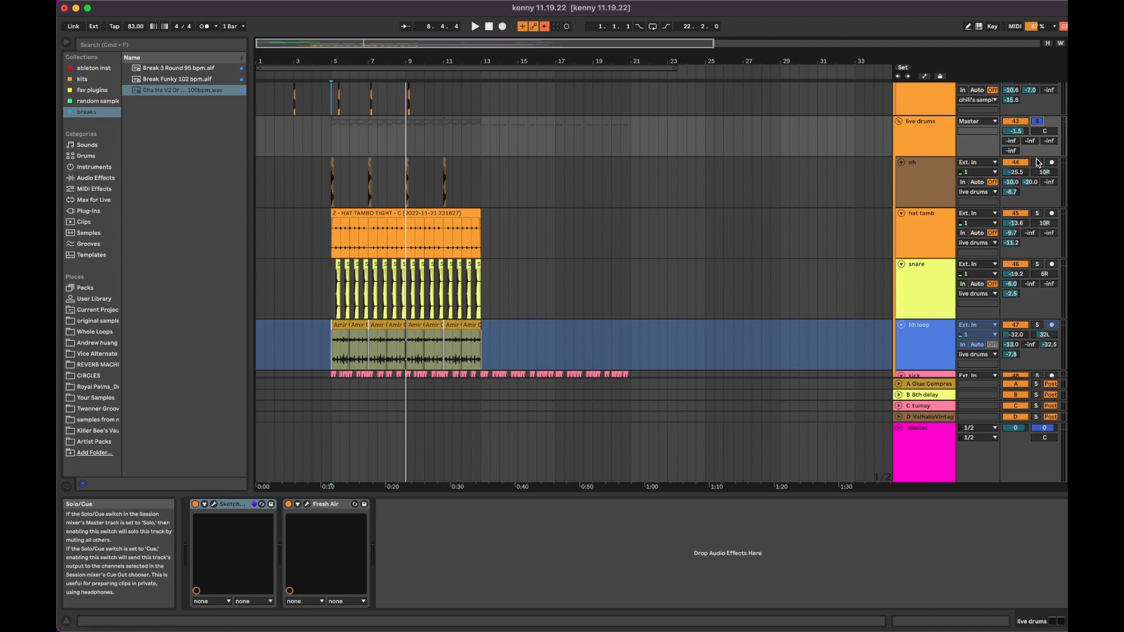
pyautogui.scroll(-3, 1030, 211)
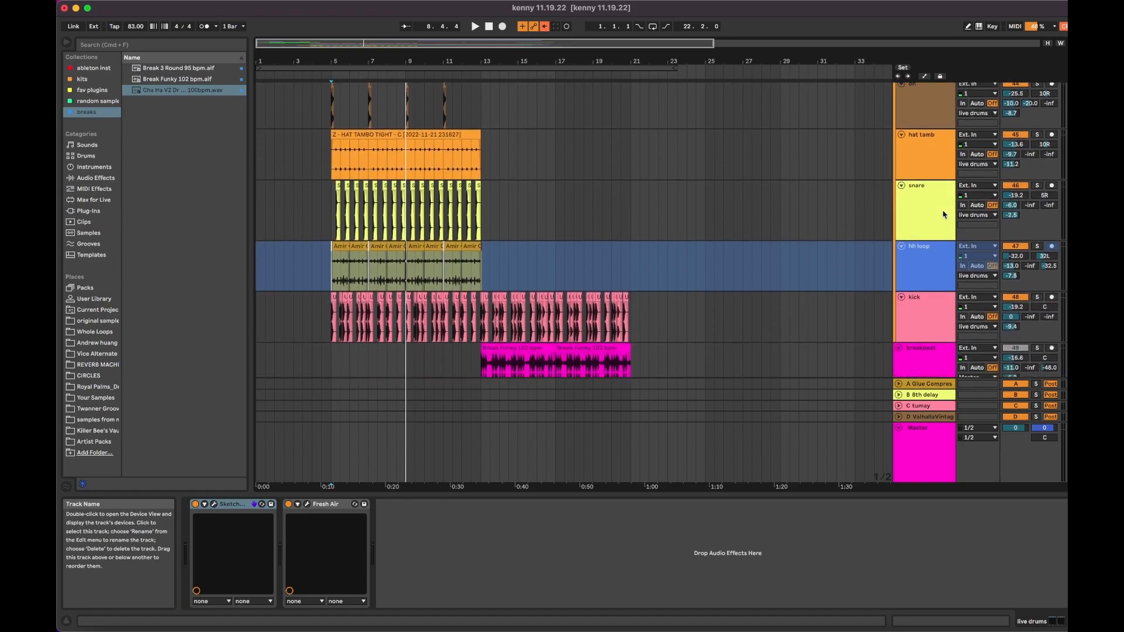
pyautogui.click(1037, 247)
pyautogui.press('space')
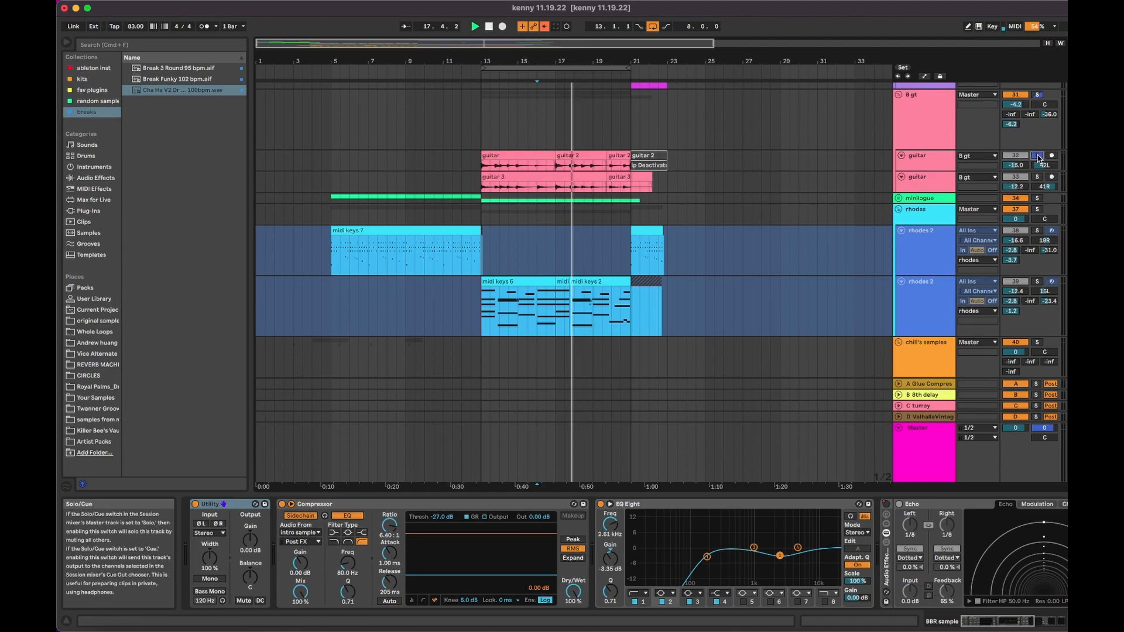
# Step: Audition the B gt group's two guitar tracks and the whole group in solo, and show each guitar track's devices
pyautogui.click(1037, 156)
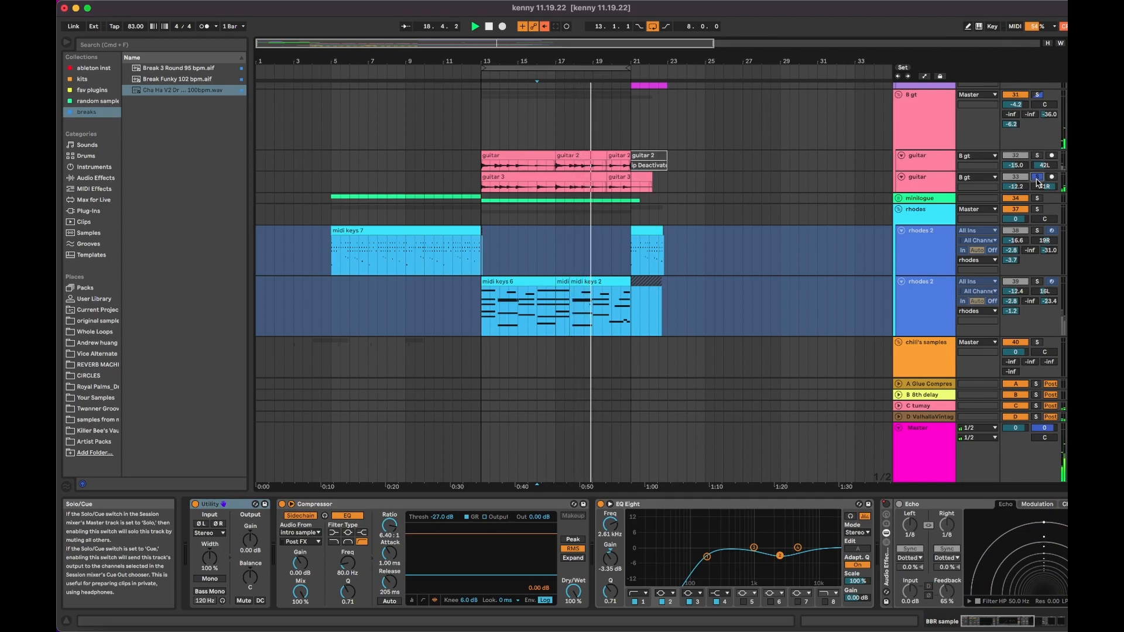
pyautogui.click(1037, 94)
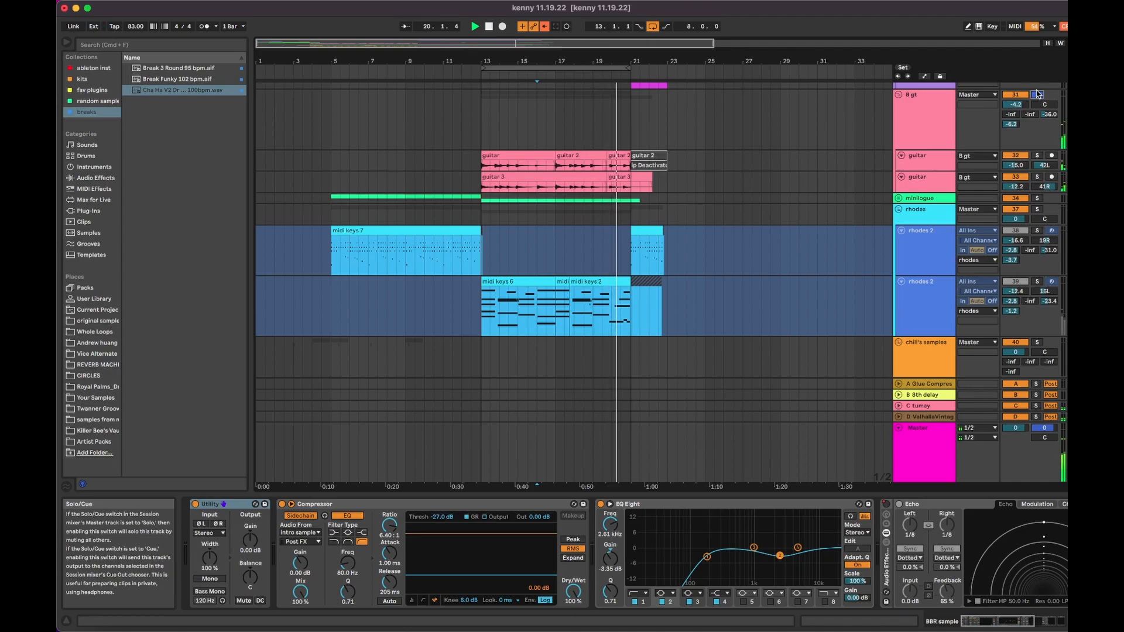
pyautogui.click(915, 162)
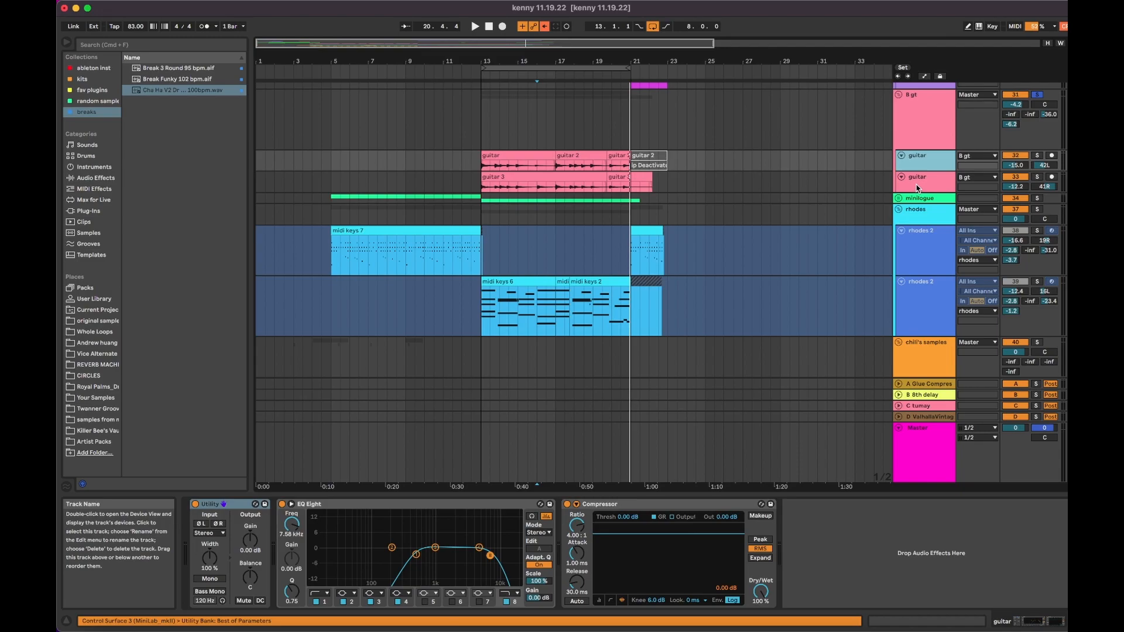
pyautogui.click(917, 179)
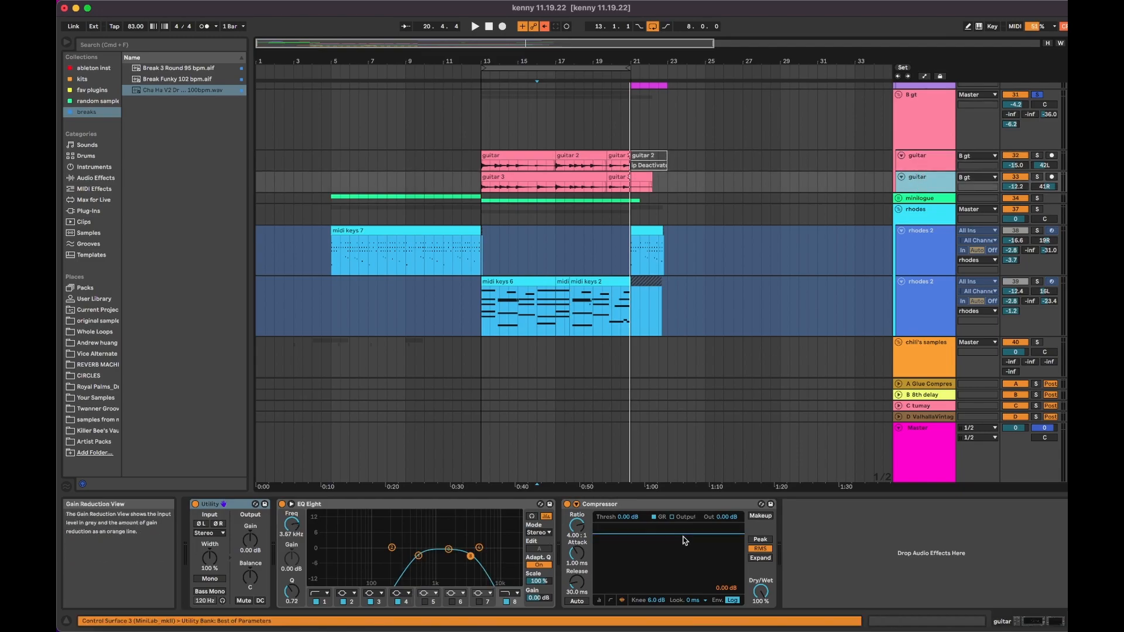
# Step: Show the B gt group's devices and examine its SketchCassette II settings in the plug-in window before closing it
pyautogui.click(924, 136)
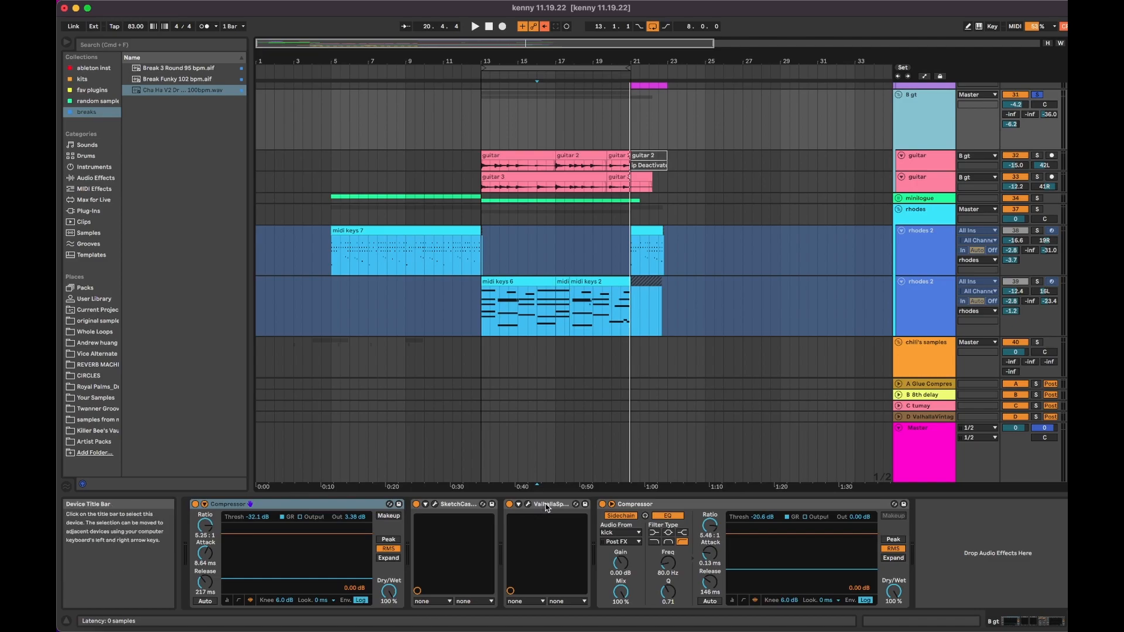
pyautogui.click(435, 505)
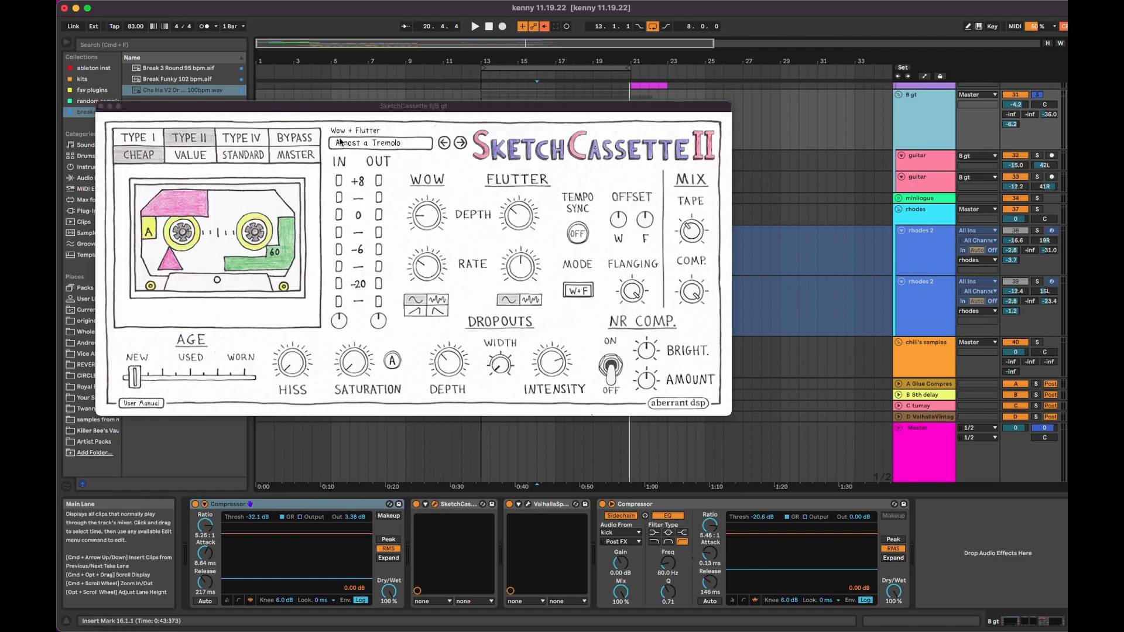
pyautogui.click(101, 107)
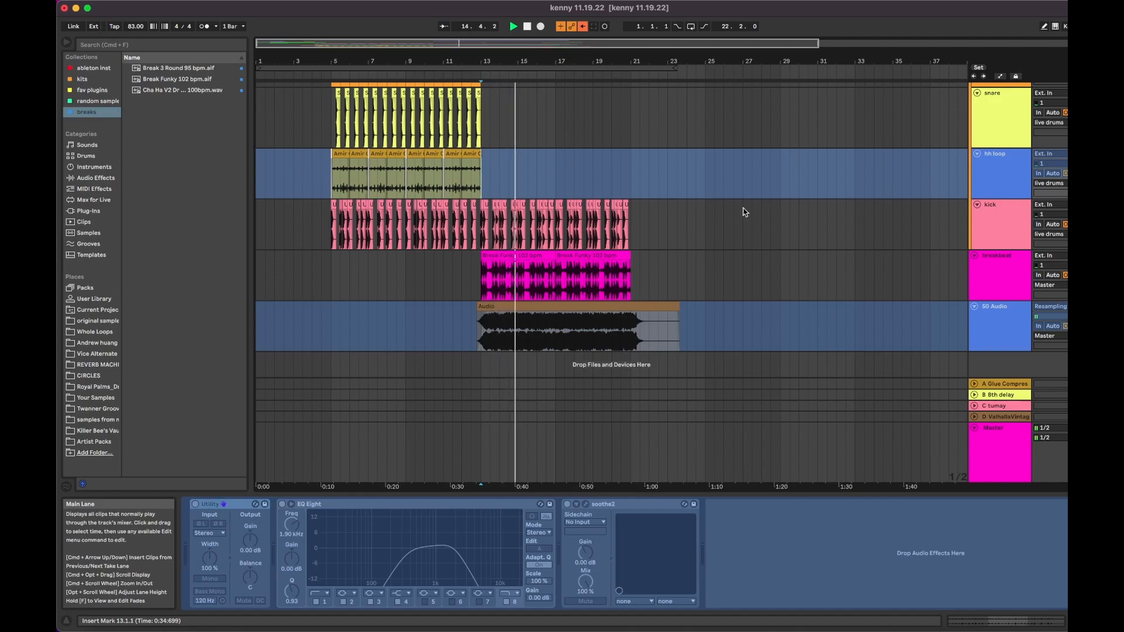
# Step: Review the breakbeat track's devices, show the kick track's devices and play the kick part from bar 13
pyautogui.click(1006, 284)
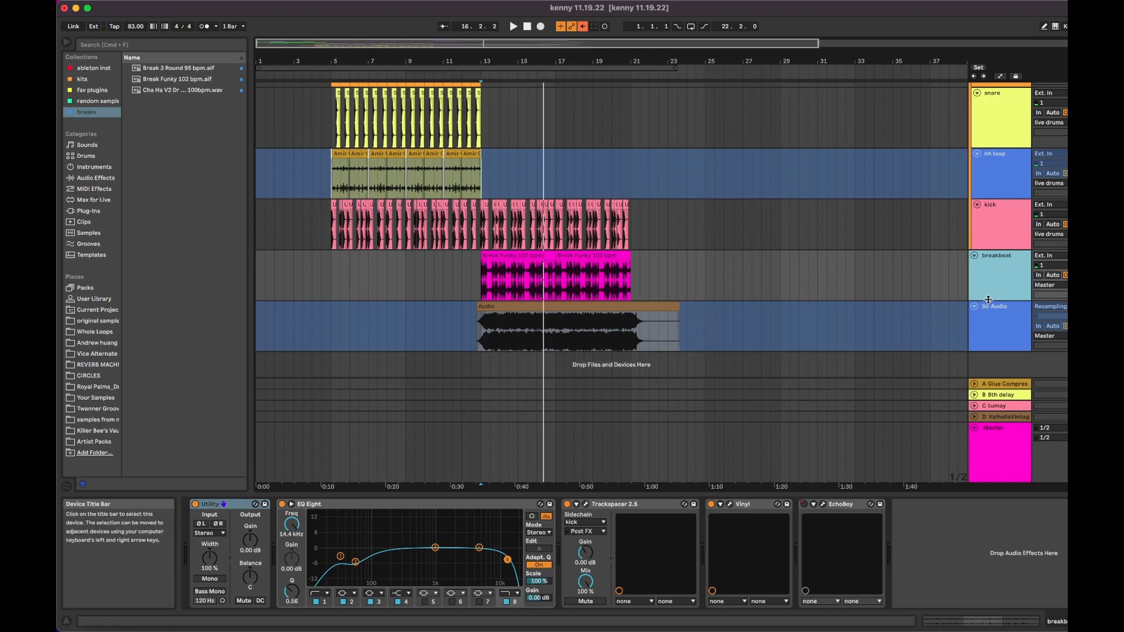
pyautogui.click(1014, 226)
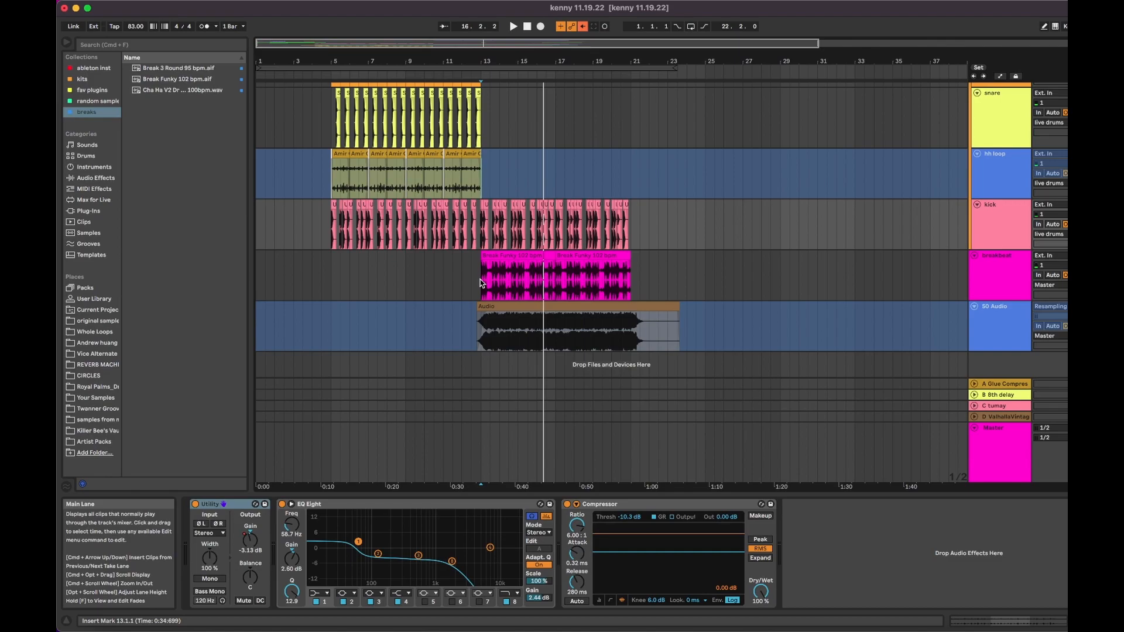
pyautogui.press('space')
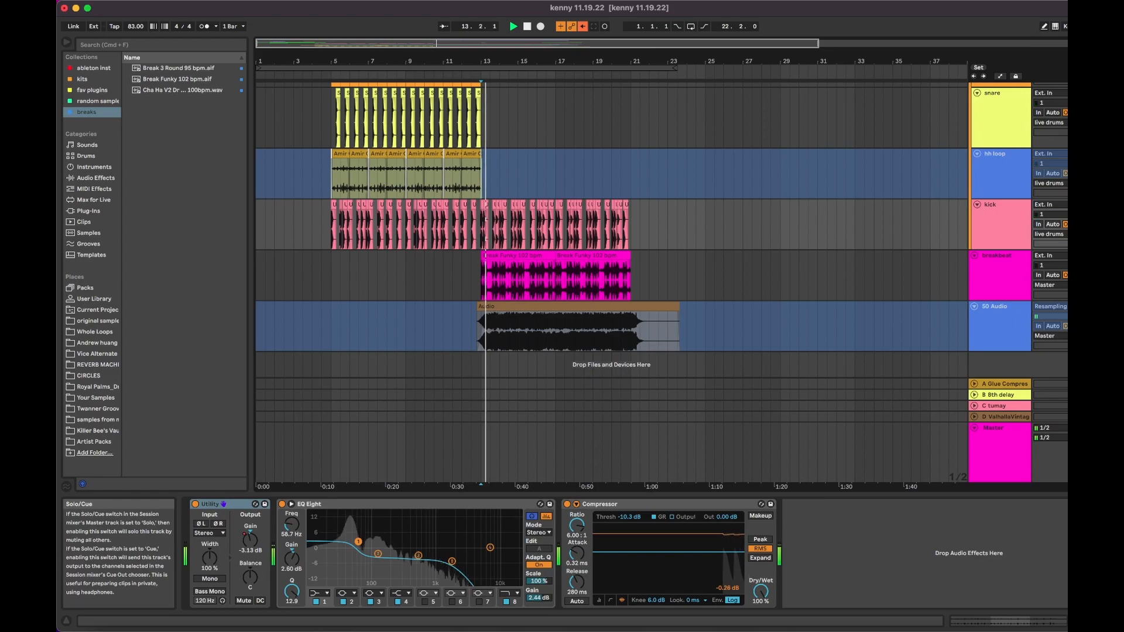
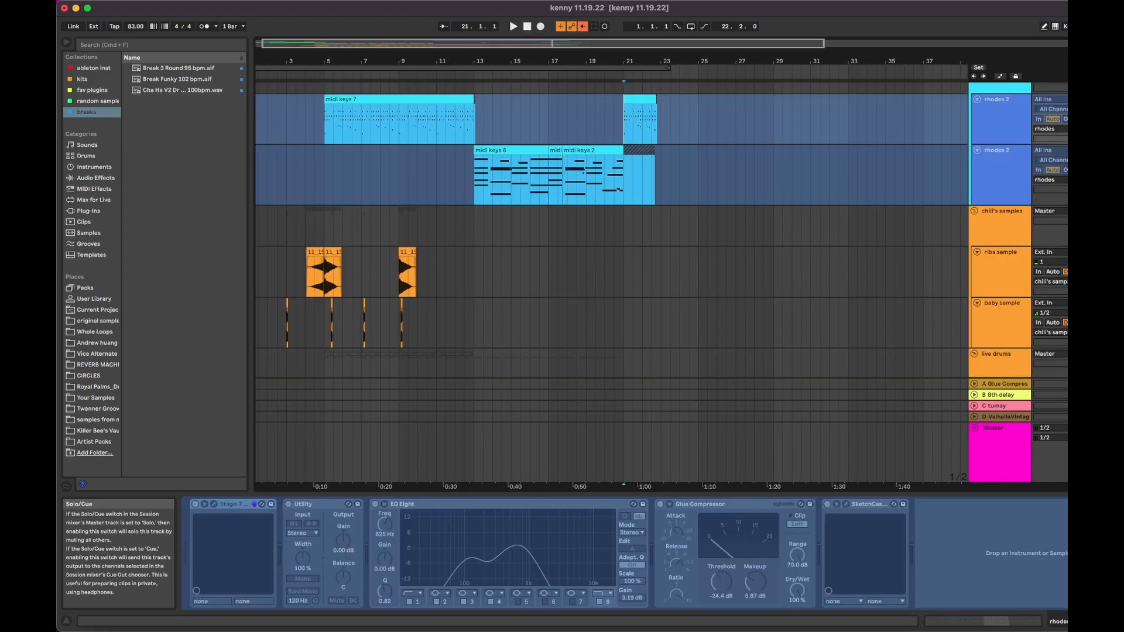
# Step: Play the section from bar 21 and expand the A return track to examine its Glue Compressor during playback
pyautogui.press('space')
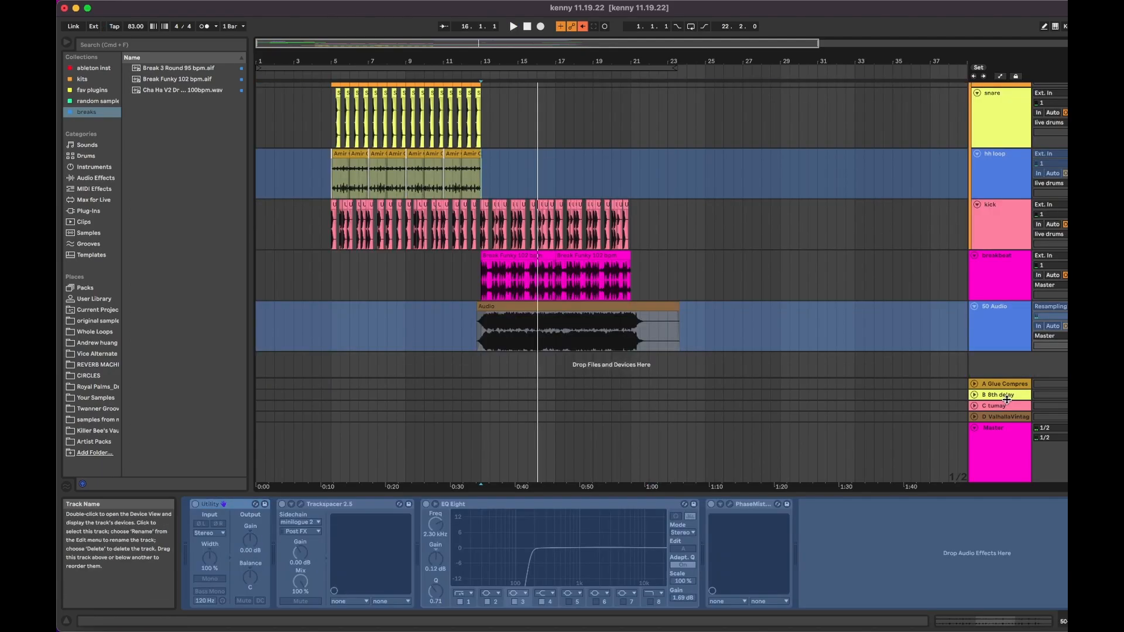
pyautogui.click(975, 385)
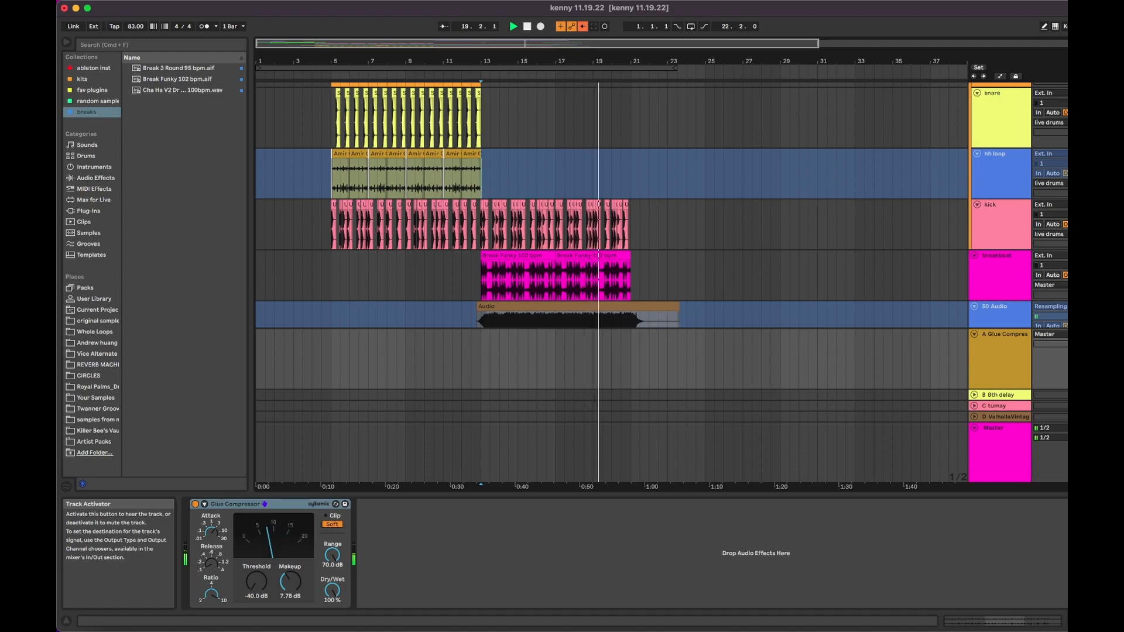
pyautogui.press('space')
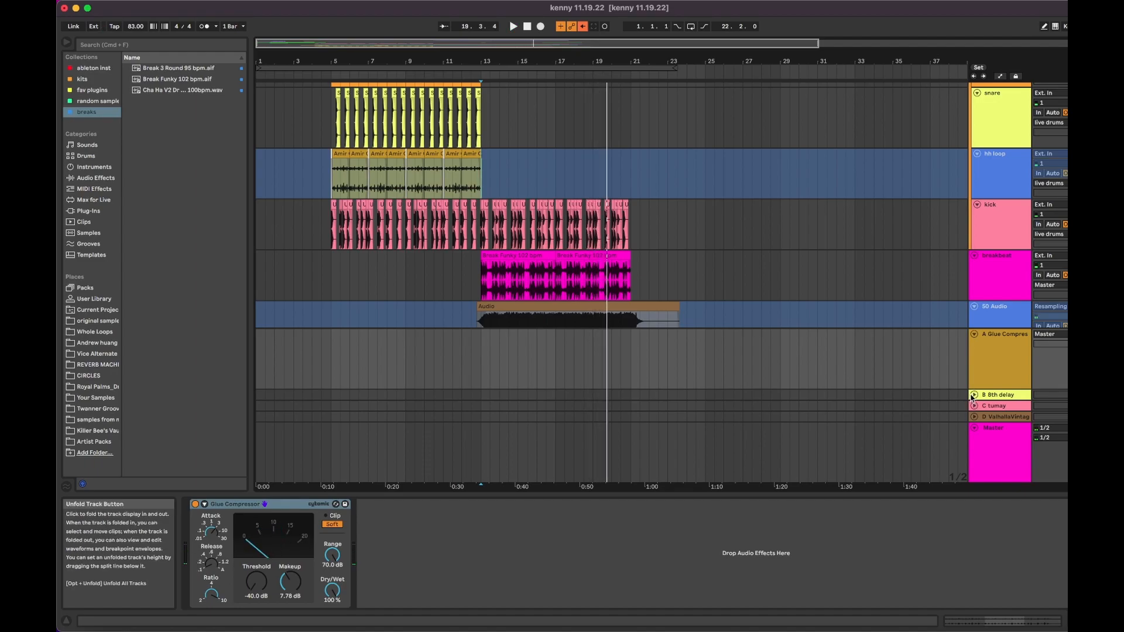
# Step: Collapse the A return track, expand the C return track and examine its Decapitator settings in the plug-in window before closing it
pyautogui.click(974, 335)
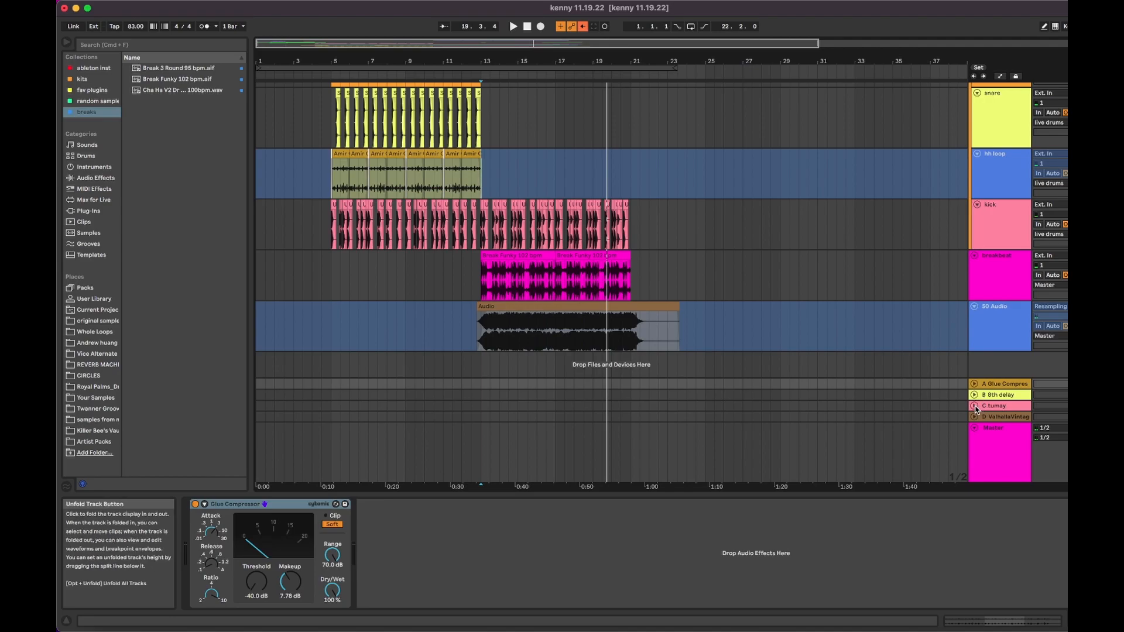
pyautogui.click(974, 406)
pyautogui.click(1000, 383)
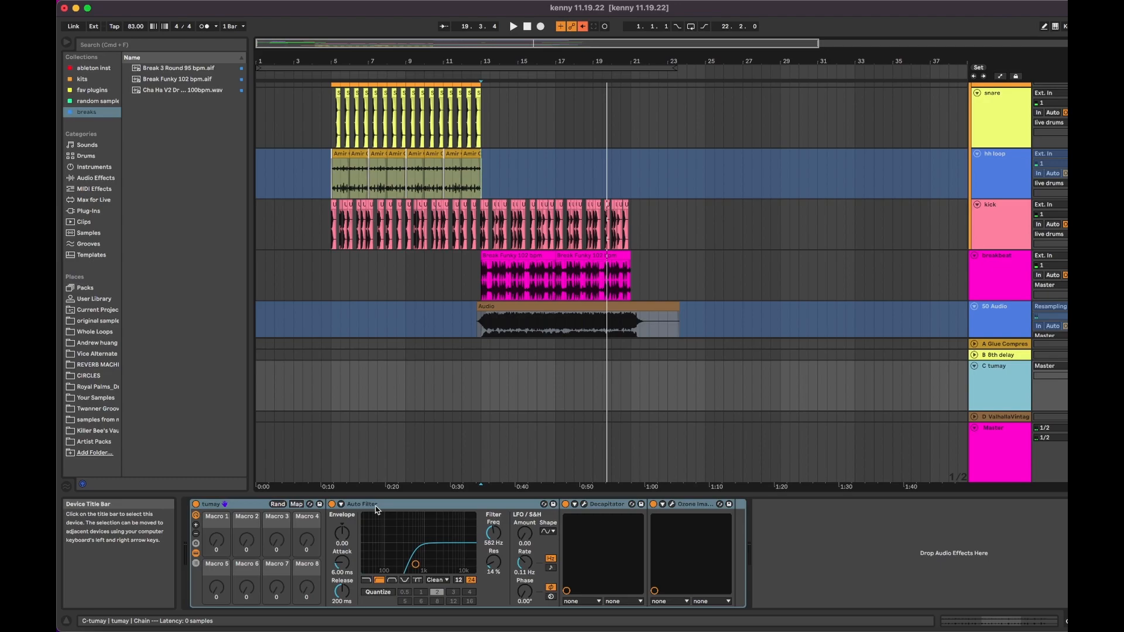
pyautogui.click(612, 508)
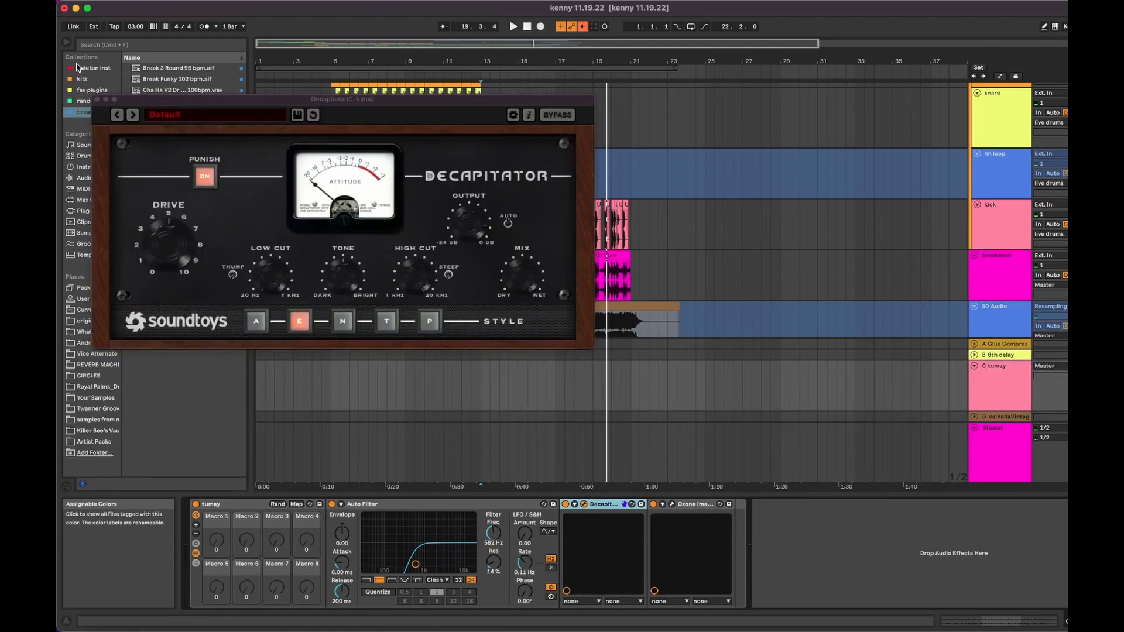
pyautogui.click(97, 100)
# Step: Examine the C return track's Ozone Imager 2 settings, close its plug-in window and play the arrangement
pyautogui.click(672, 506)
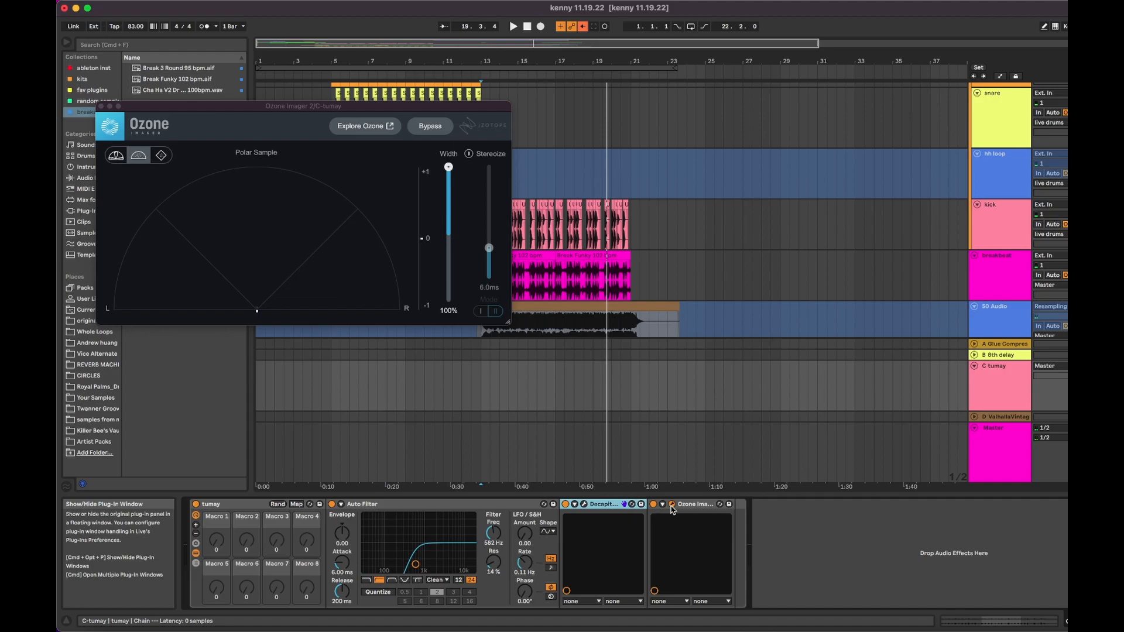
pyautogui.click(672, 506)
pyautogui.press('space')
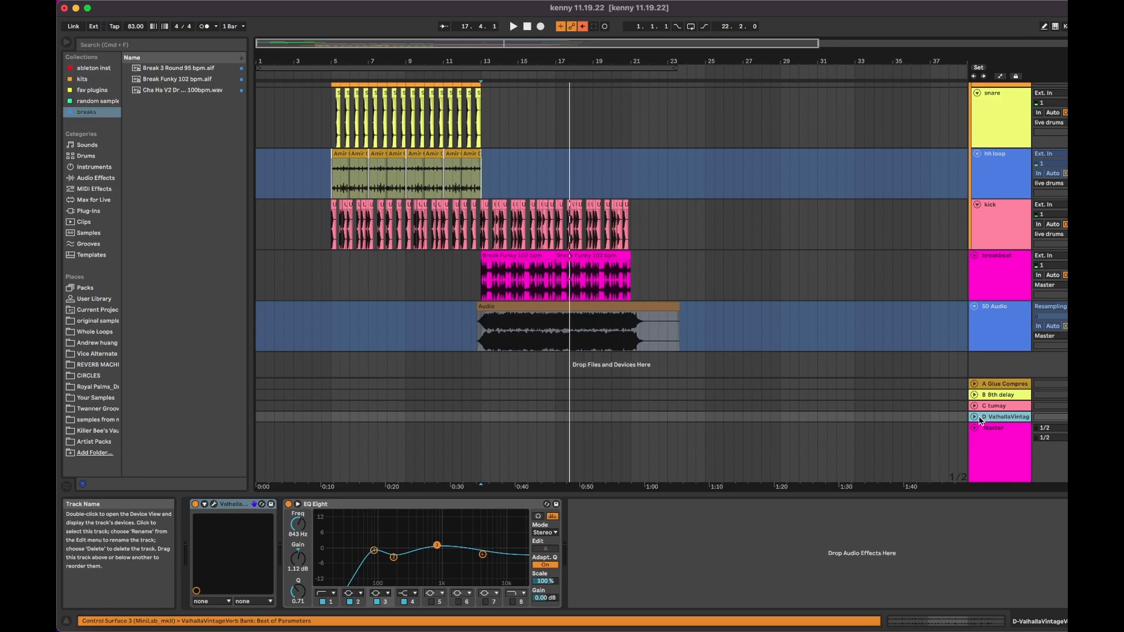
# Step: Examine the D return track's ValhallaVintageVerb settings in the plug-in window and close it
pyautogui.click(214, 507)
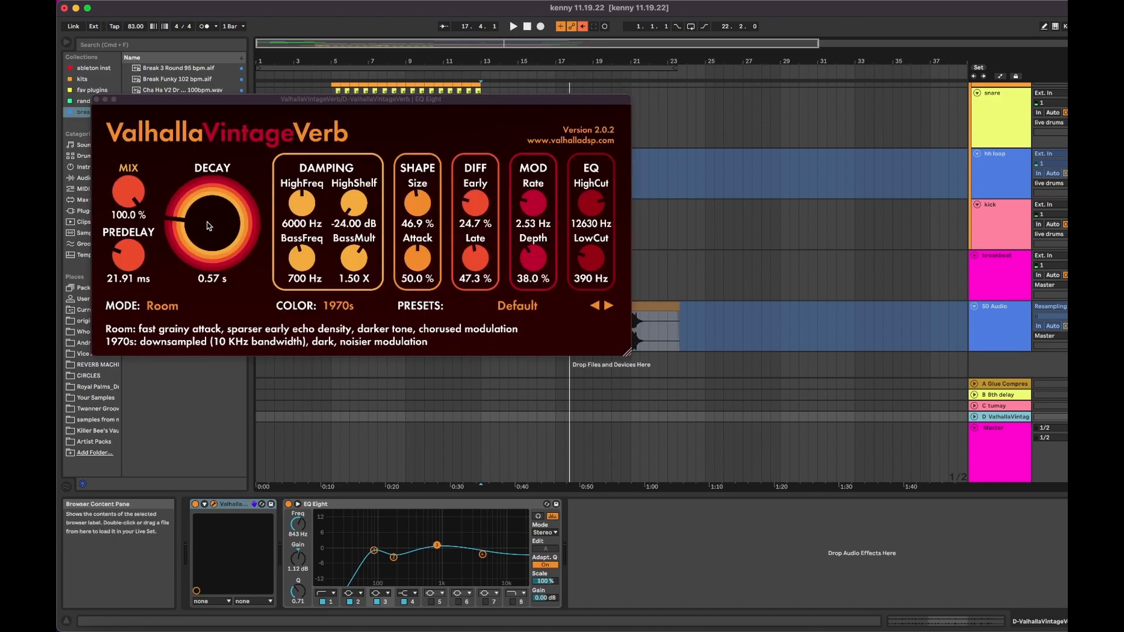
pyautogui.click(99, 105)
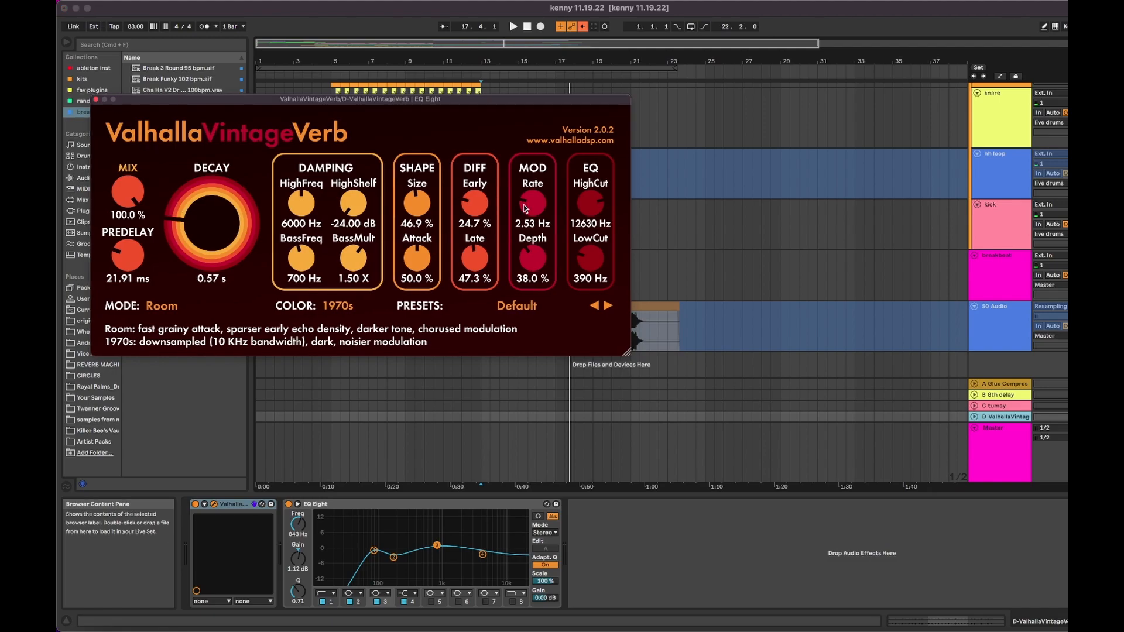
pyautogui.click(97, 99)
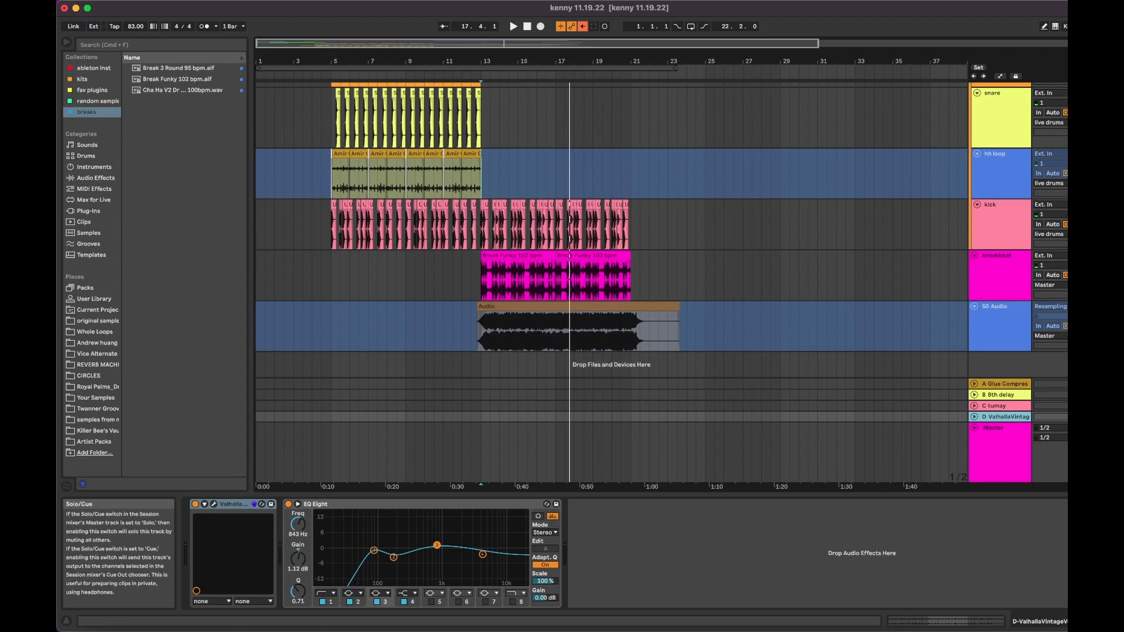
# Step: Play the arrangement and examine the Master track's LALA and SketchCassette II settings in their plug-in windows, closing each one
pyautogui.press('space')
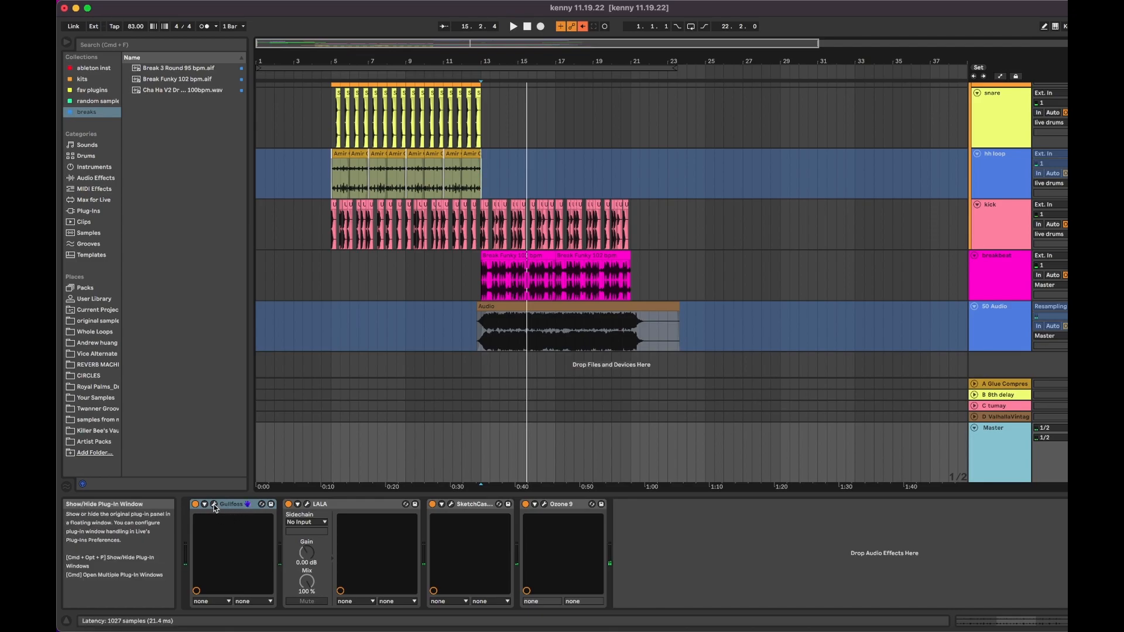
pyautogui.click(307, 505)
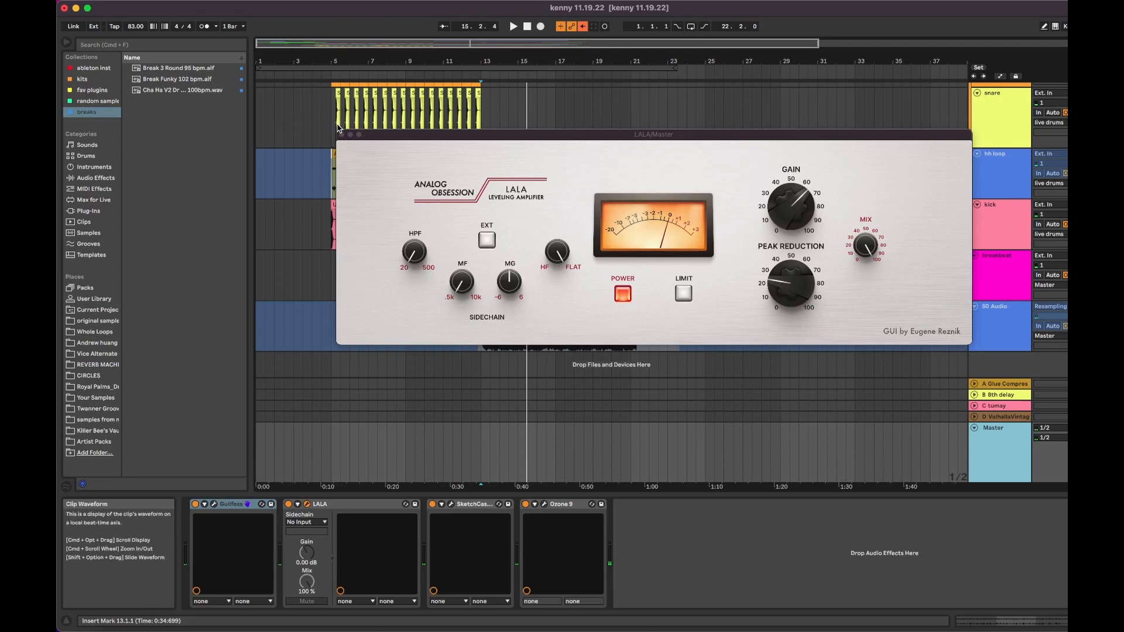
pyautogui.click(470, 507)
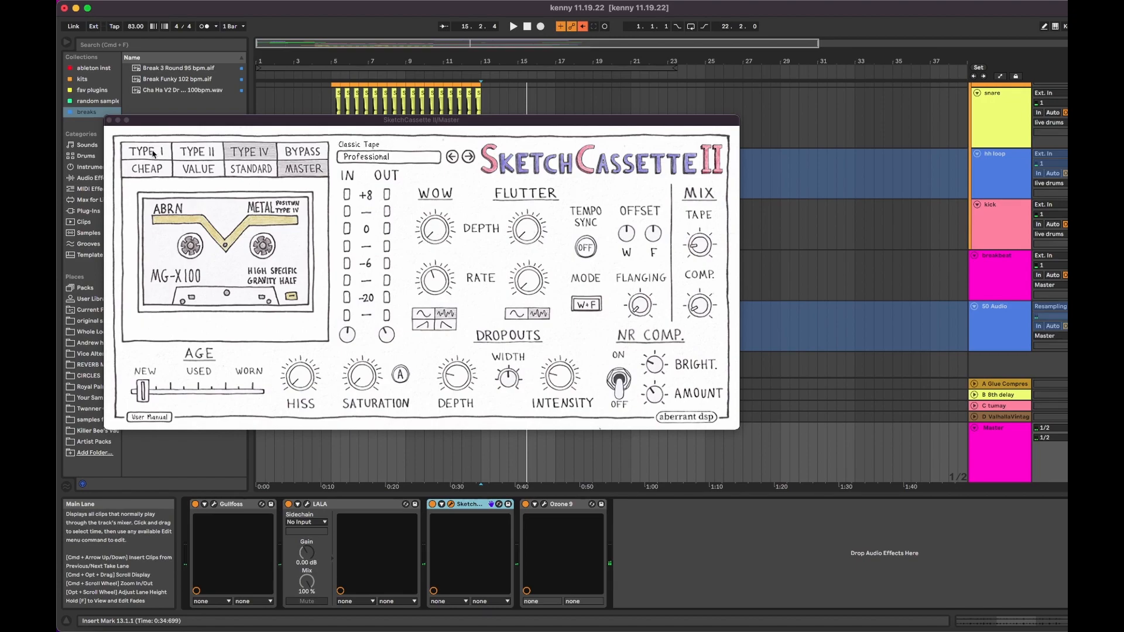
pyautogui.click(109, 121)
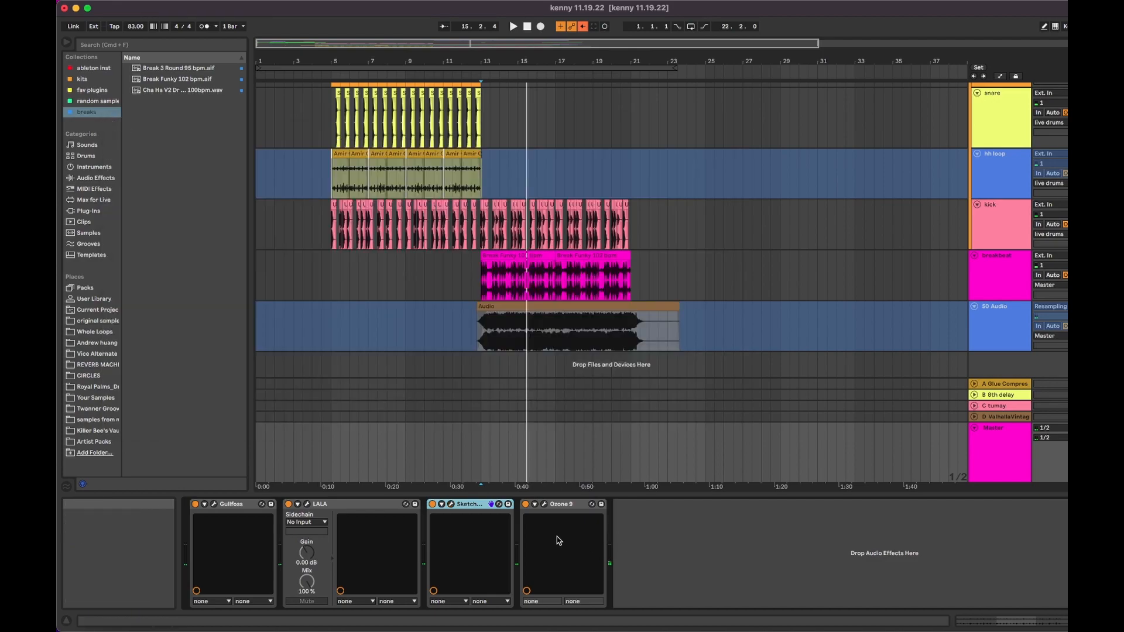